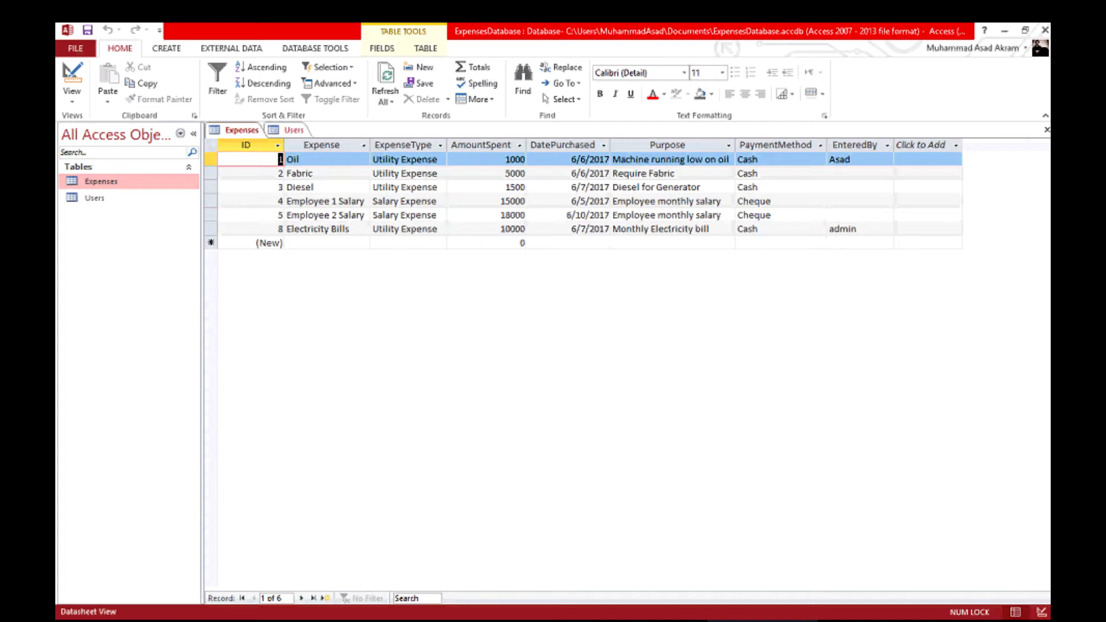
Review the Users and Expenses tables, then start Access 2013 fresh and close the activation notice.
{"action": "double_click", "coordinate": [95, 198]}
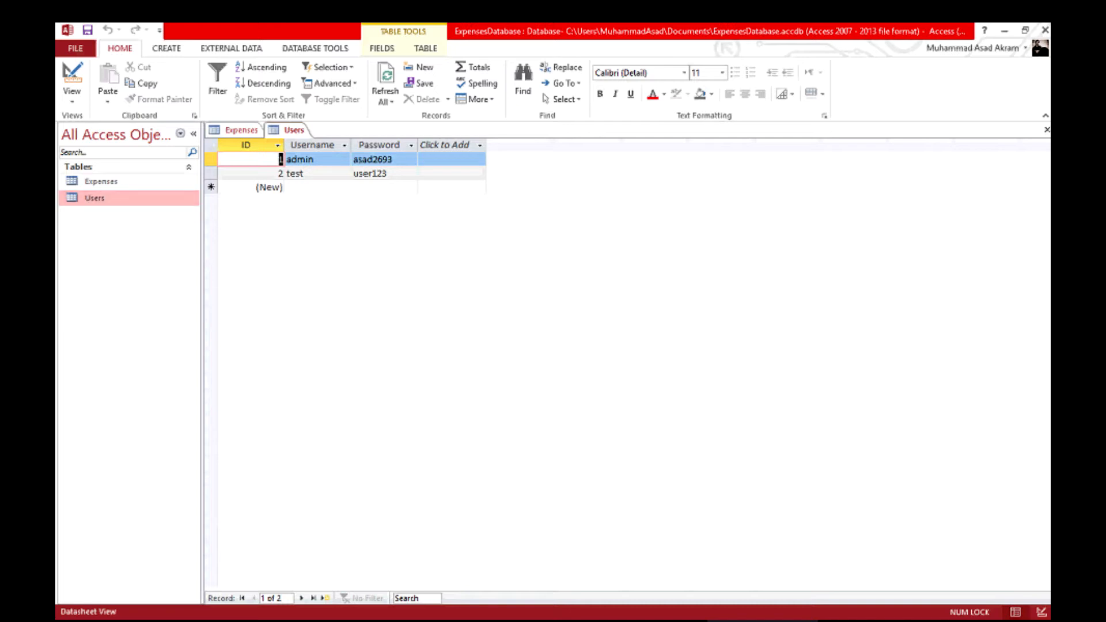
{"action": "double_click", "coordinate": [101, 181]}
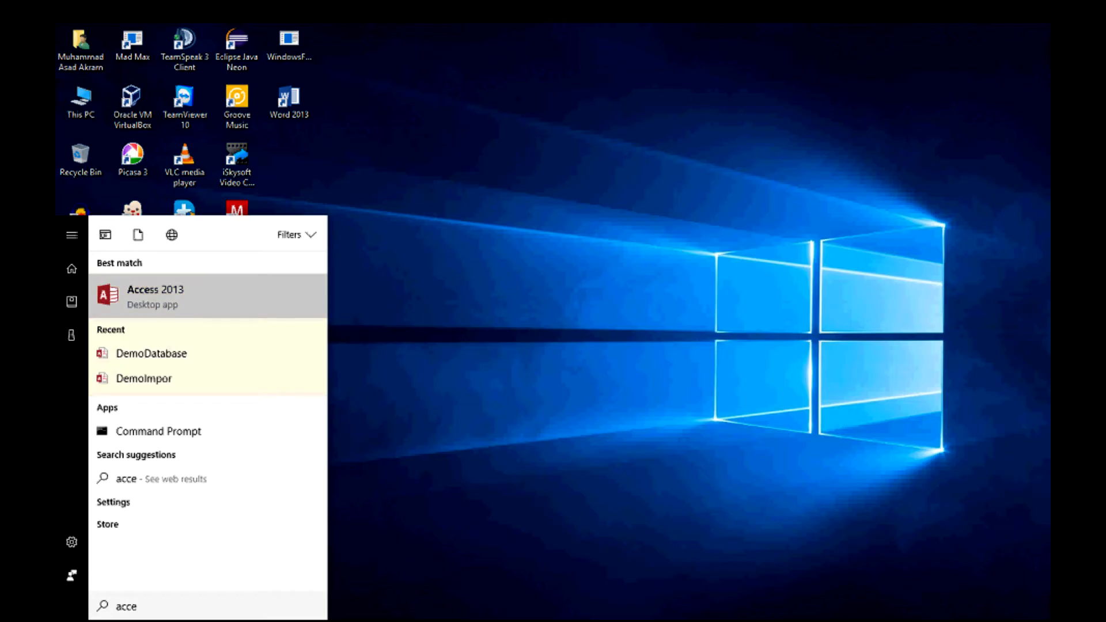
{"action": "left_click", "coordinate": [154, 292]}
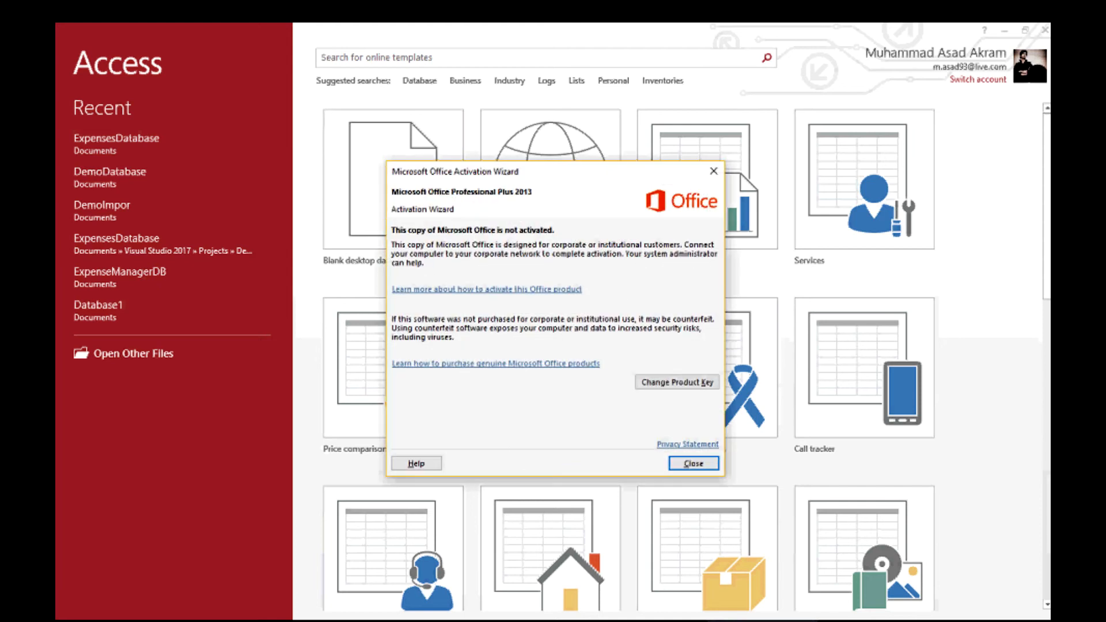
{"action": "left_click", "coordinate": [694, 463]}
Create a blank desktop database named ExpenseManagerDB.
{"action": "left_click", "coordinate": [398, 199]}
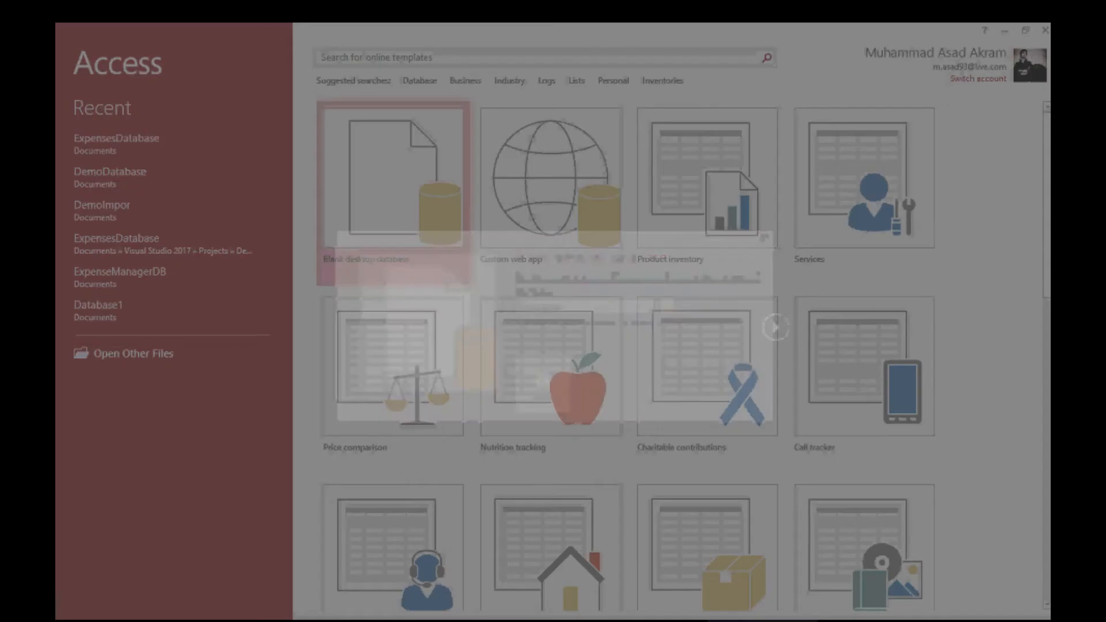
{"action": "left_click", "coordinate": [517, 306]}
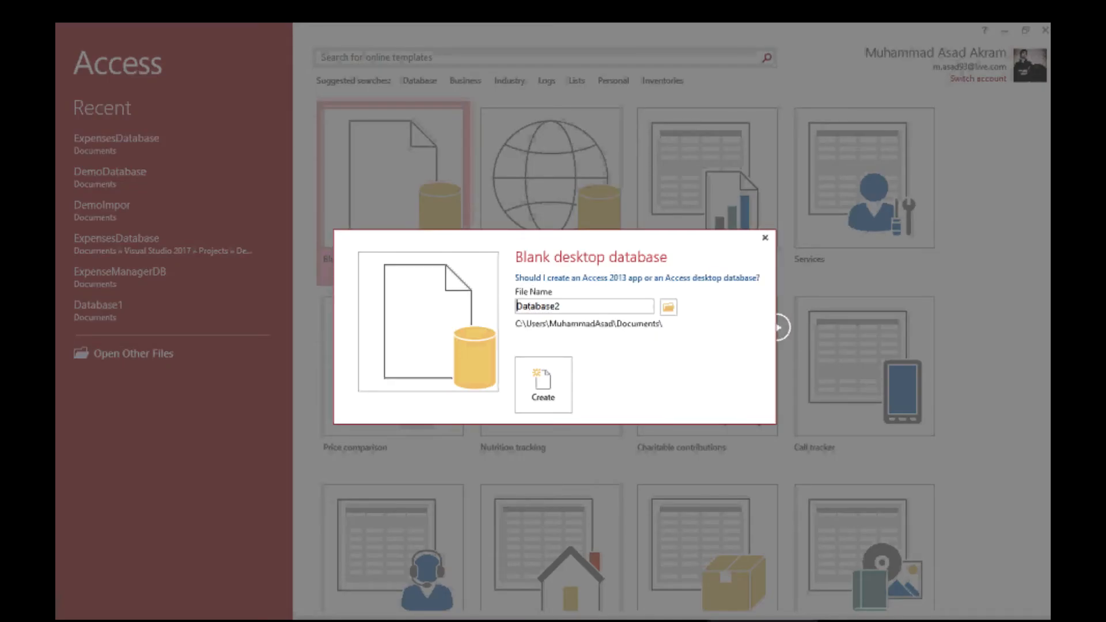
{"action": "left_click_drag", "start_coordinate": [561, 307], "coordinate": [516, 306]}
{"action": "type", "text": "Exmpe"}
{"action": "key", "text": "BackSpace"}
{"action": "key", "text": "BackSpace"}
{"action": "key", "text": "BackSpace"}
{"action": "type", "text": "penseManagerDB"}
{"action": "left_click", "coordinate": [542, 385]}
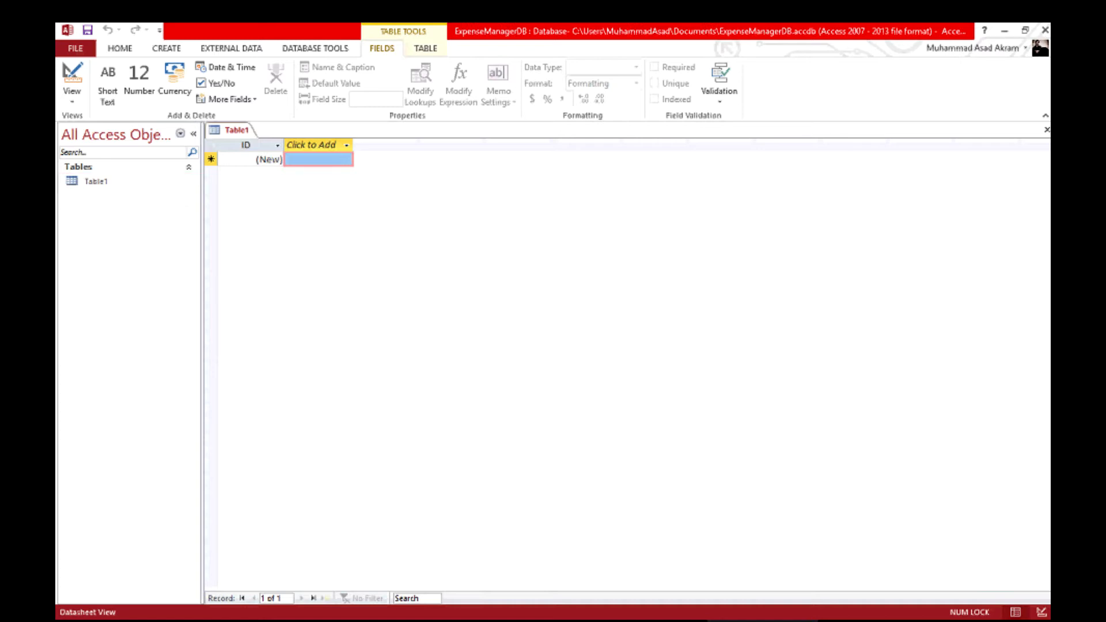
Enter 'Electricity Bill' in a new column of Table1 as record 1's first value.
{"action": "left_click", "coordinate": [95, 182]}
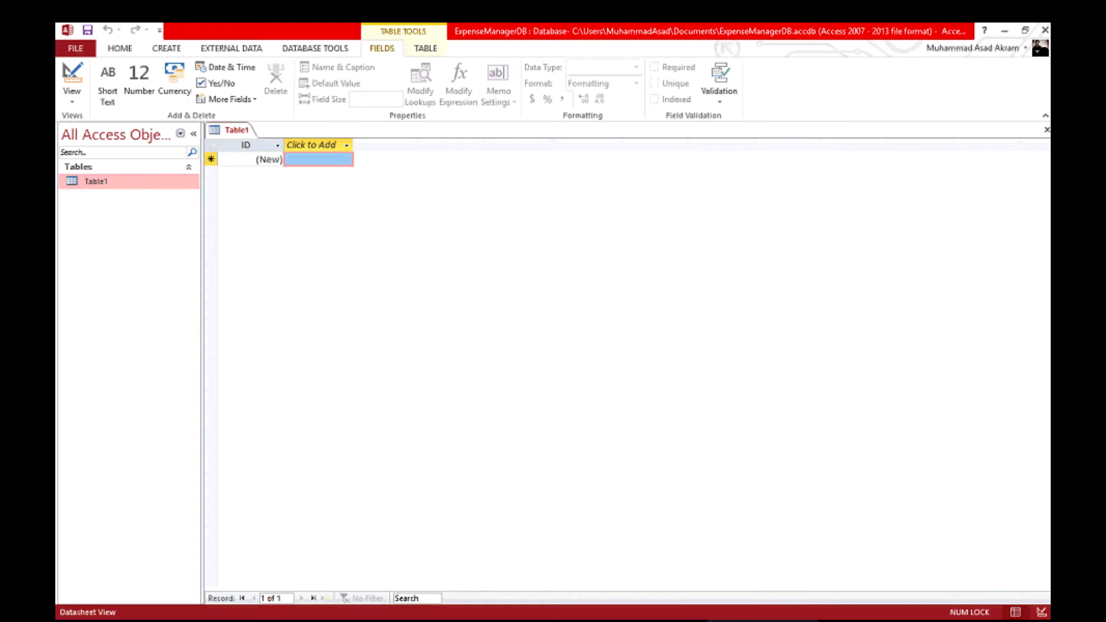
{"action": "left_click", "coordinate": [319, 159]}
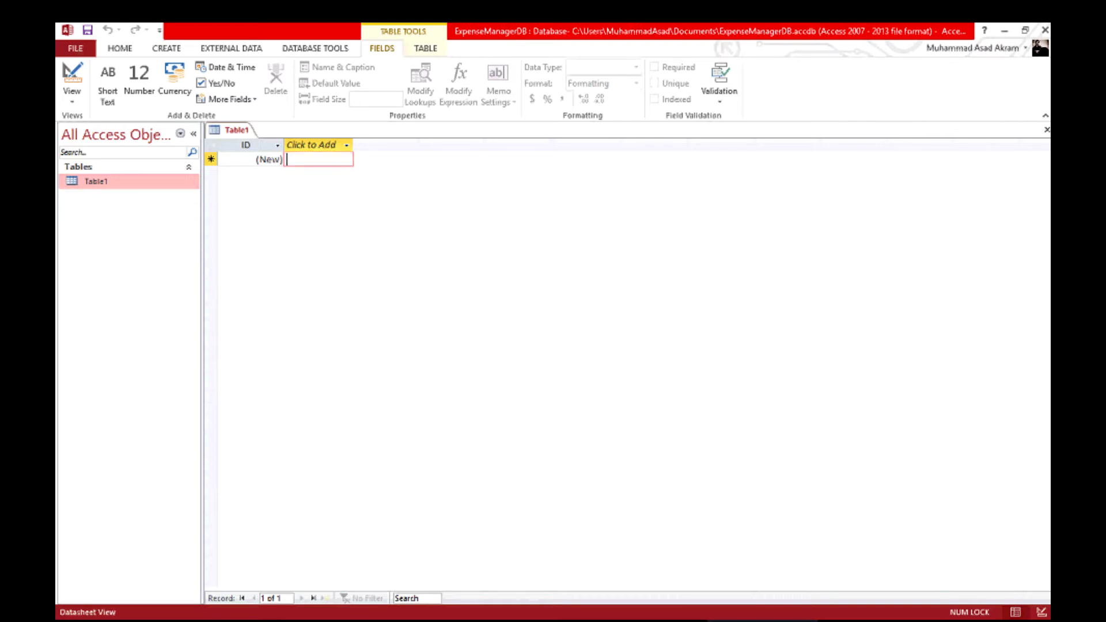
{"action": "key", "text": "alt+Tab"}
{"action": "key", "text": "alt+Tab"}
{"action": "type", "text": "Ex"}
{"action": "key", "text": "BackSpace"}
{"action": "type", "text": "lectricity Bill"}
{"action": "key", "text": "Tab"}
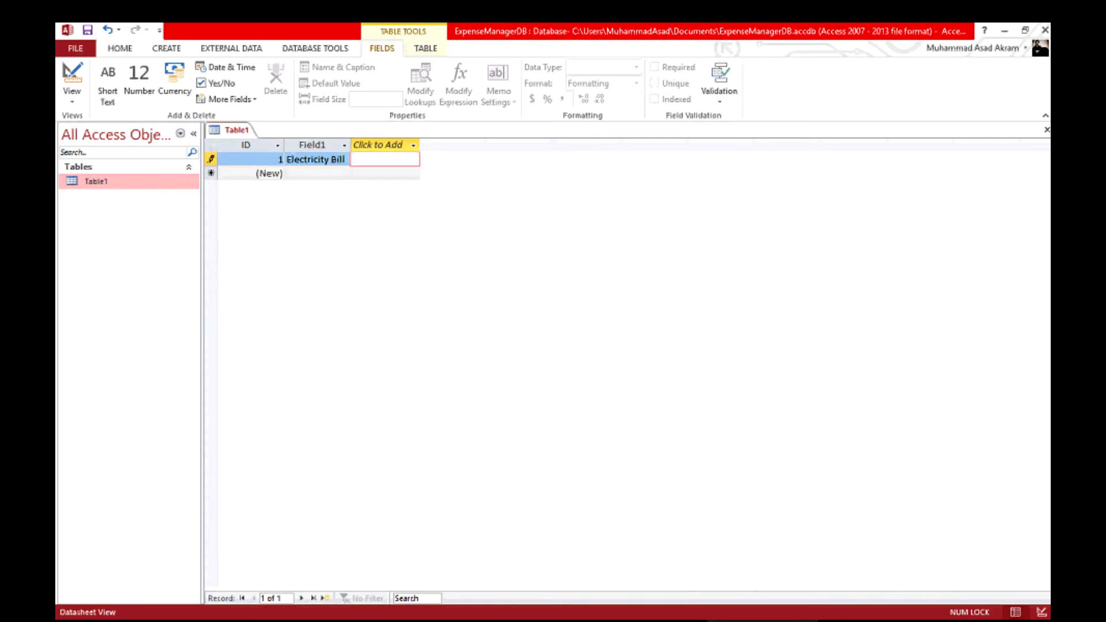
Rename the Field1 column to Expense.
{"action": "double_click", "coordinate": [312, 145]}
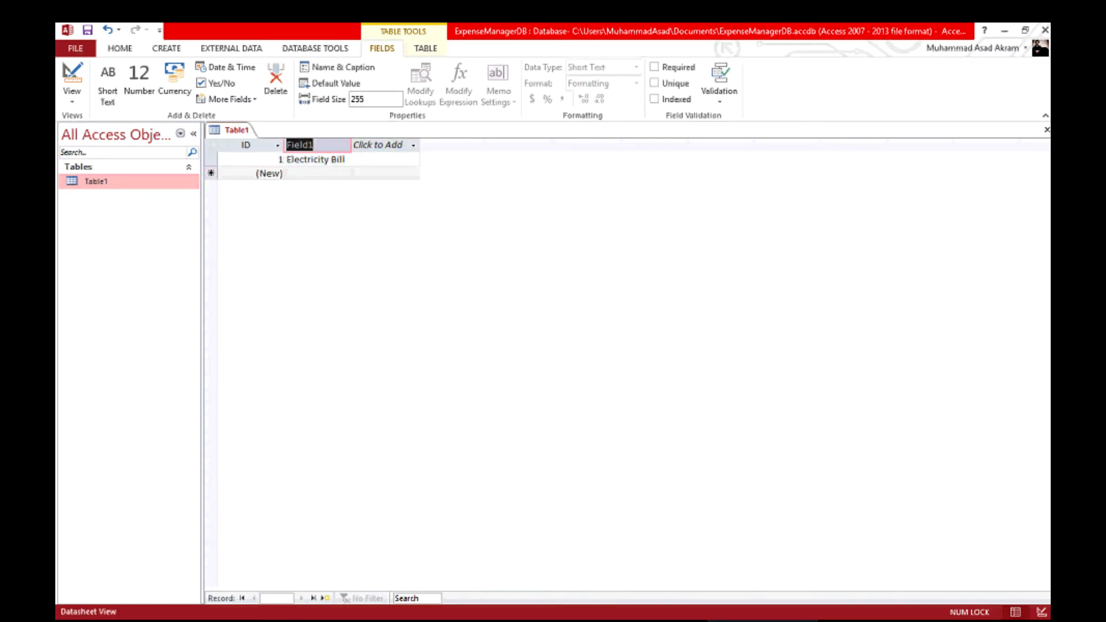
{"action": "type", "text": "Expense"}
{"action": "key", "text": "Return"}
{"action": "key", "text": "Escape"}
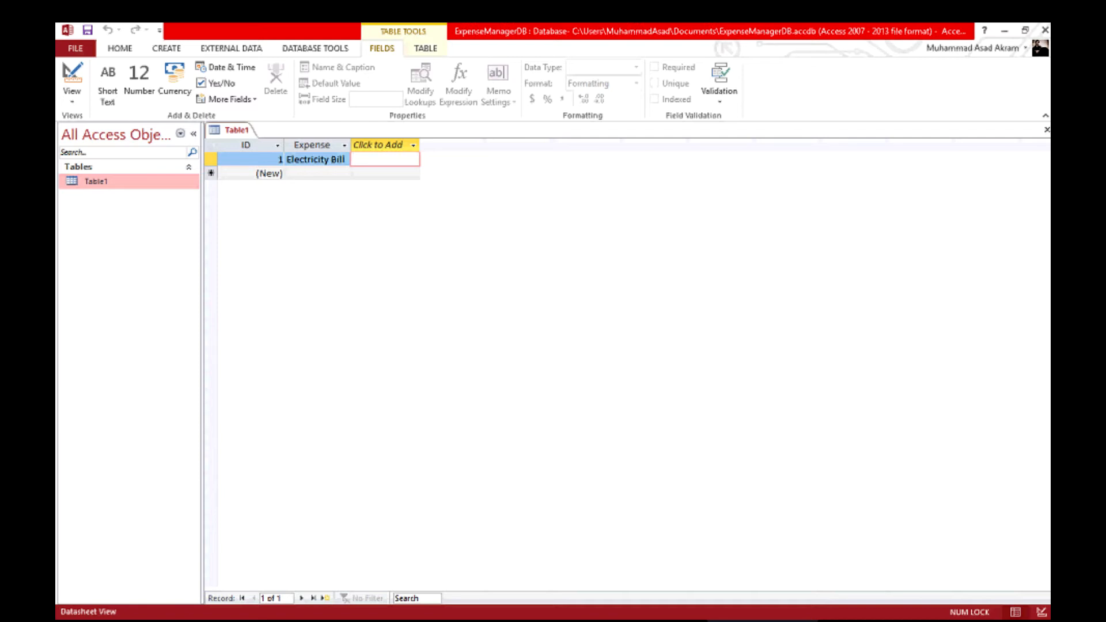
Add an ExpenseType column holding 'Utility Expense' for record 1.
{"action": "type", "text": "Utility Expense"}
{"action": "key", "text": "Tab"}
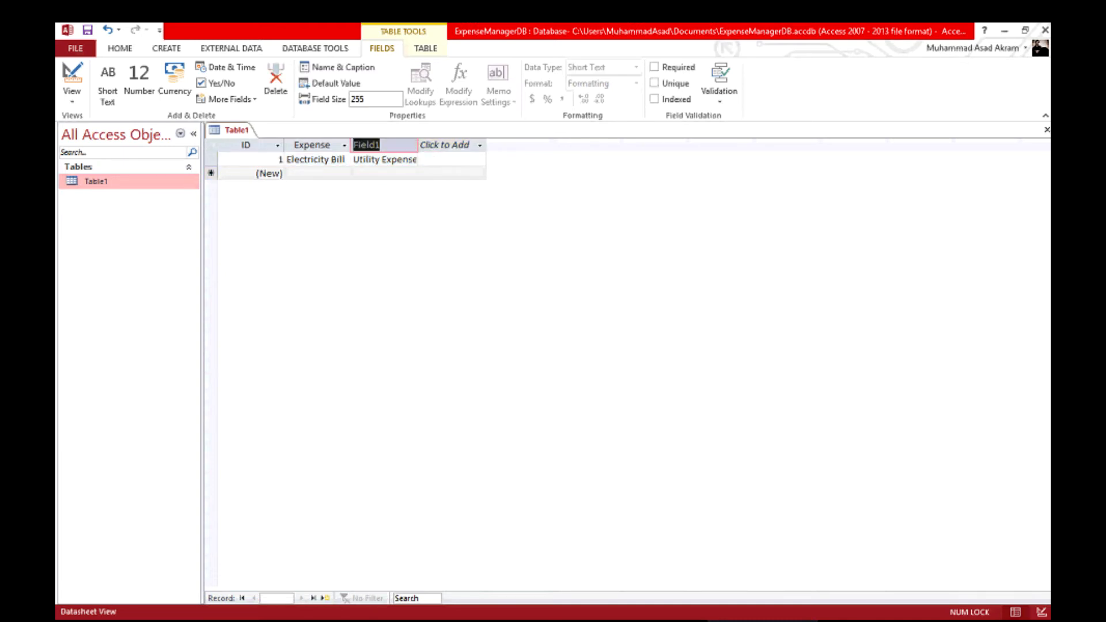
{"action": "type", "text": "ExpenseType"}
{"action": "key", "text": "Tab"}
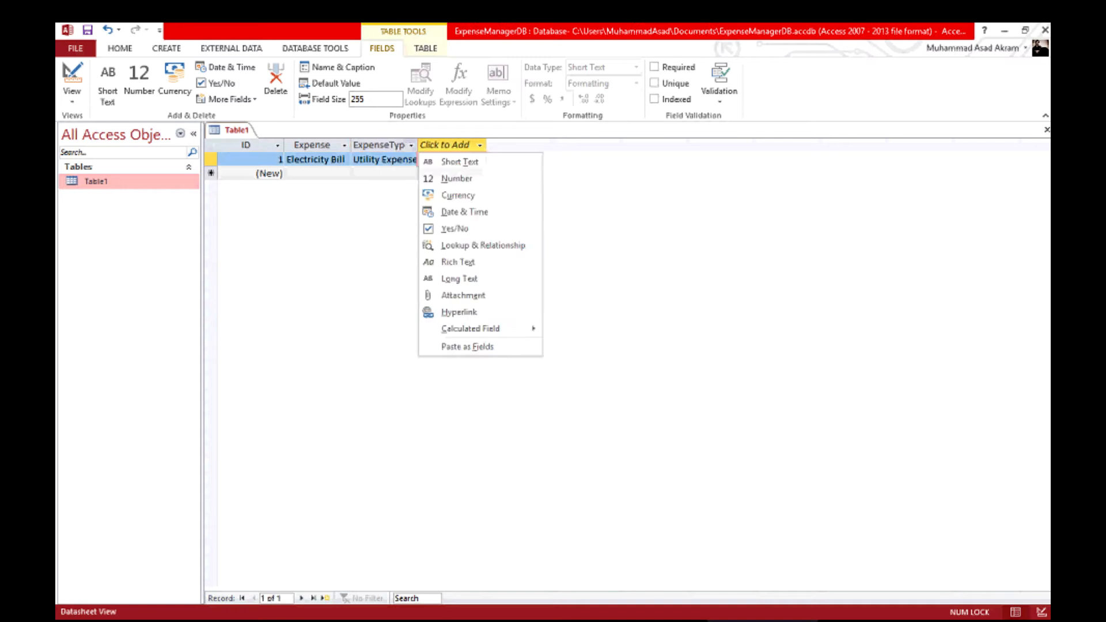
{"action": "key", "text": "Escape"}
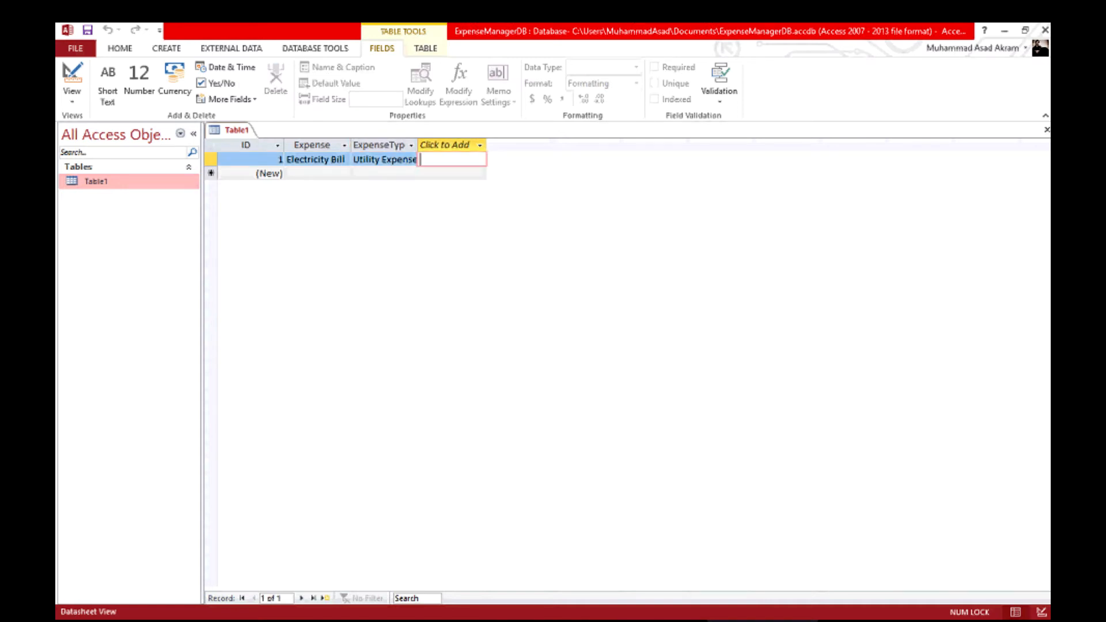
{"action": "key", "text": "alt+Tab"}
{"action": "key", "text": "alt+Tab"}
Add an AmountSpent column holding 15000 for record 1.
{"action": "type", "text": "15000"}
{"action": "key", "text": "Return"}
{"action": "double_click", "coordinate": [443, 145]}
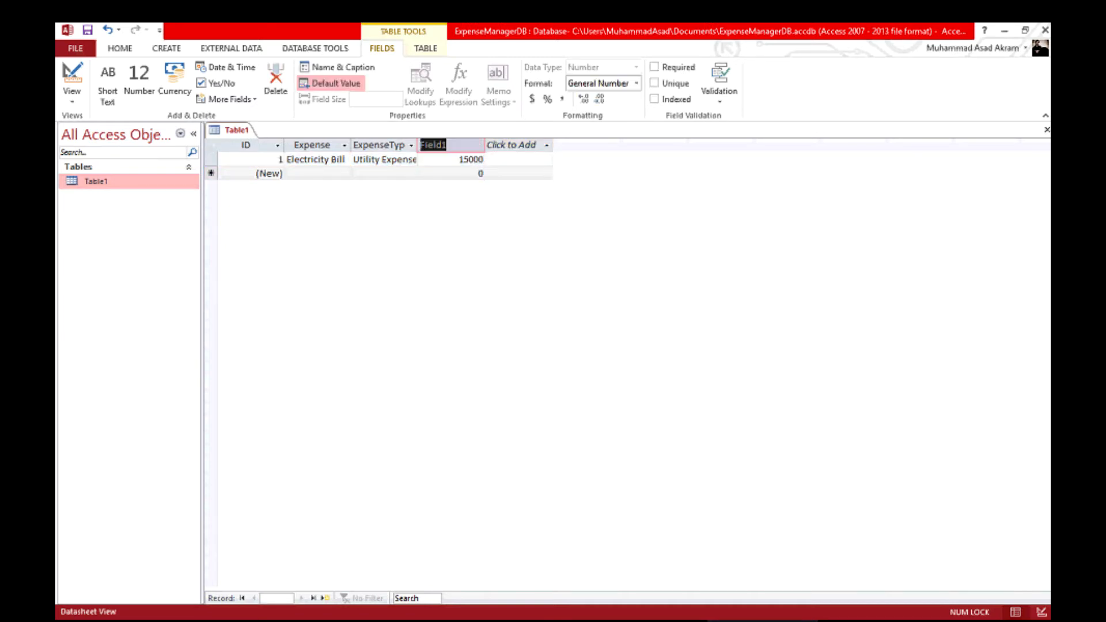
{"action": "type", "text": "AmountSpent"}
{"action": "key", "text": "Return"}
{"action": "key", "text": "Escape"}
{"action": "key", "text": "alt+Tab"}
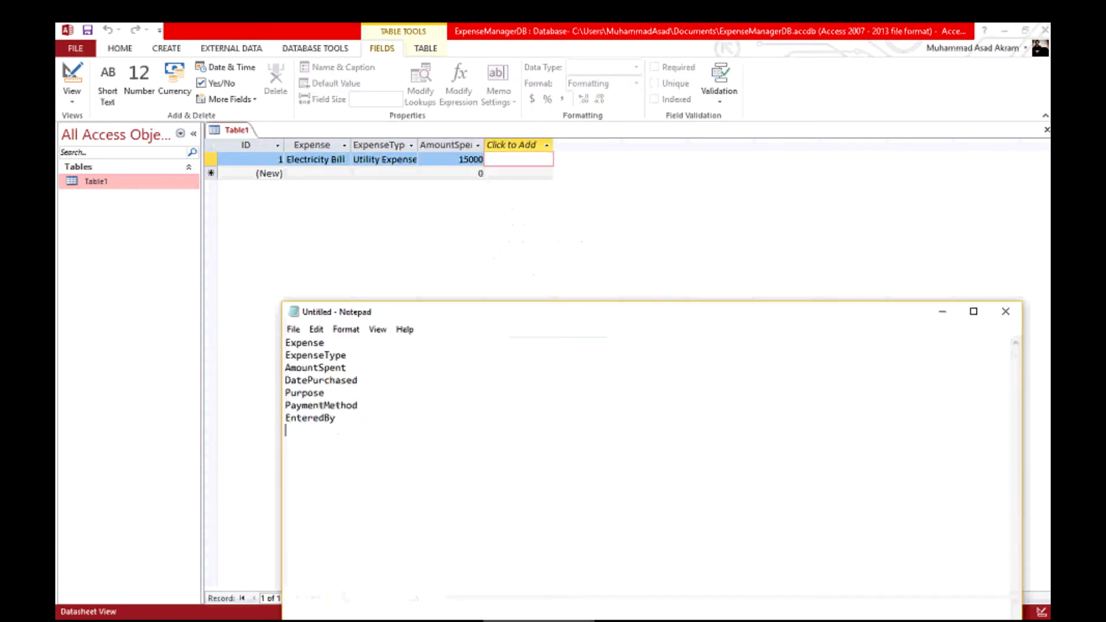
{"action": "key", "text": "alt+Tab"}
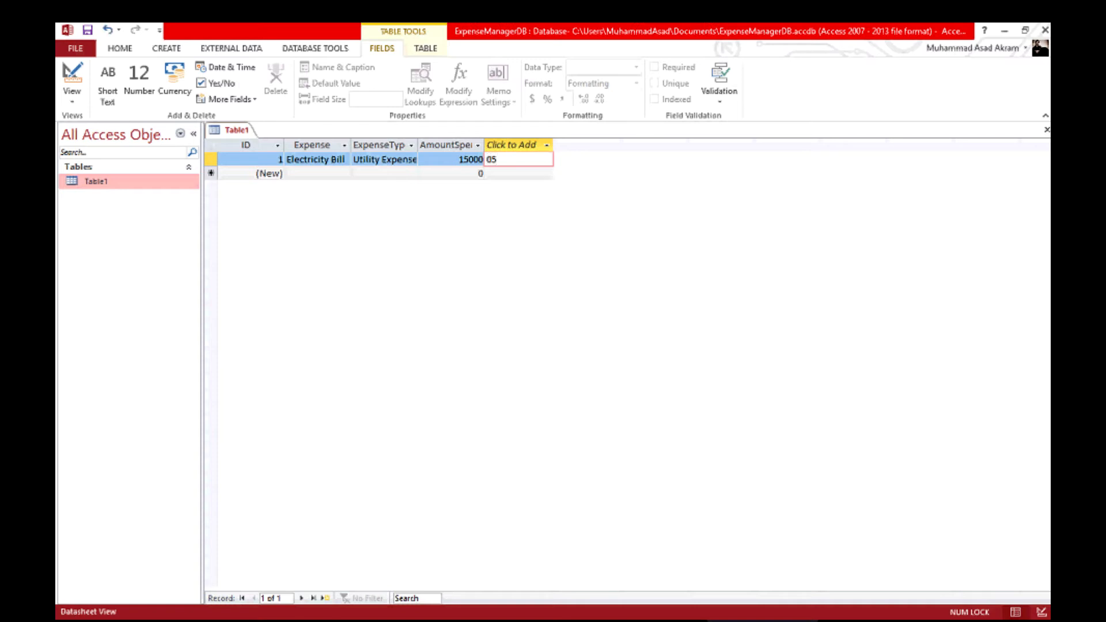
Add a DatePurchased column holding 5/5/2017 for record 1.
{"action": "type", "text": "/05/2017"}
{"action": "key", "text": "Tab"}
{"action": "double_click", "coordinate": [512, 145]}
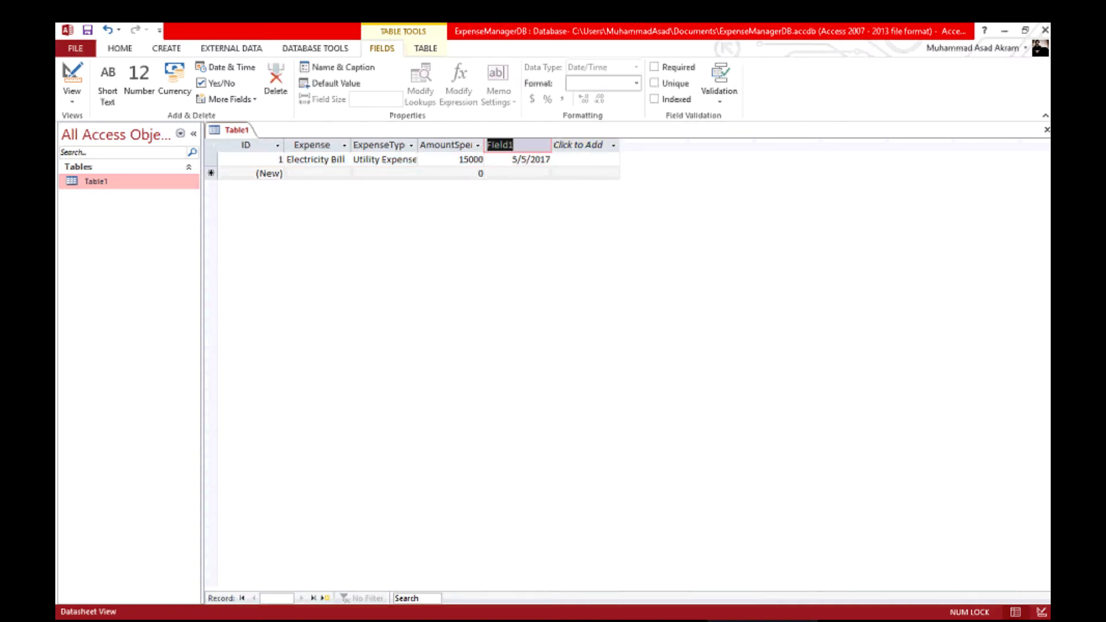
{"action": "type", "text": "Dt"}
{"action": "key", "text": "BackSpace"}
{"action": "type", "text": "ate"}
{"action": "type", "text": "Purchased"}
{"action": "key", "text": "Tab"}
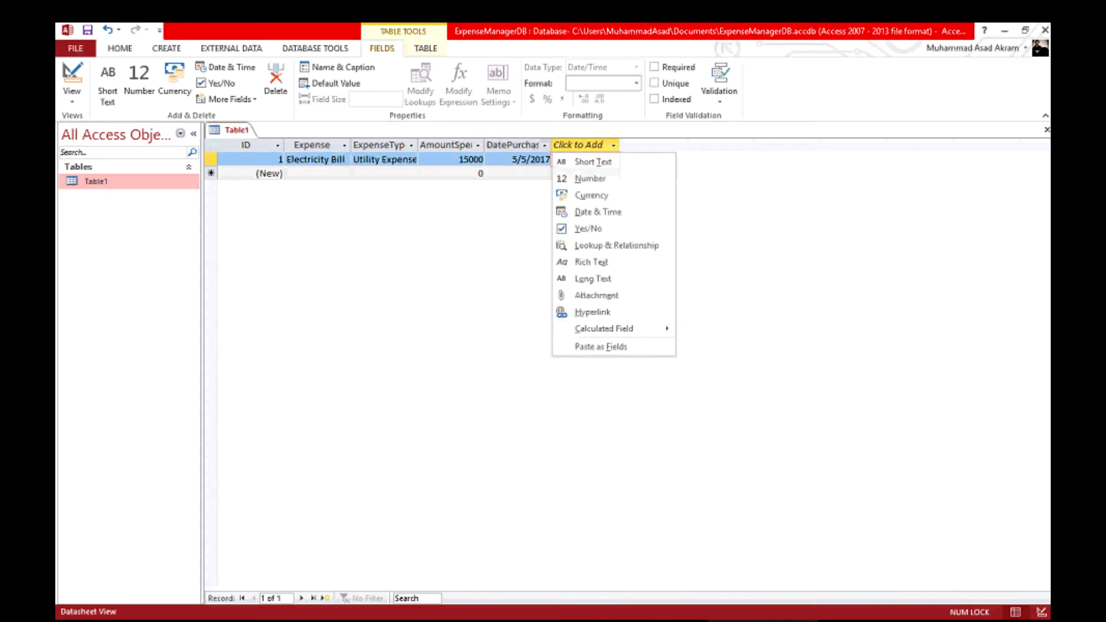
{"action": "key", "text": "Escape"}
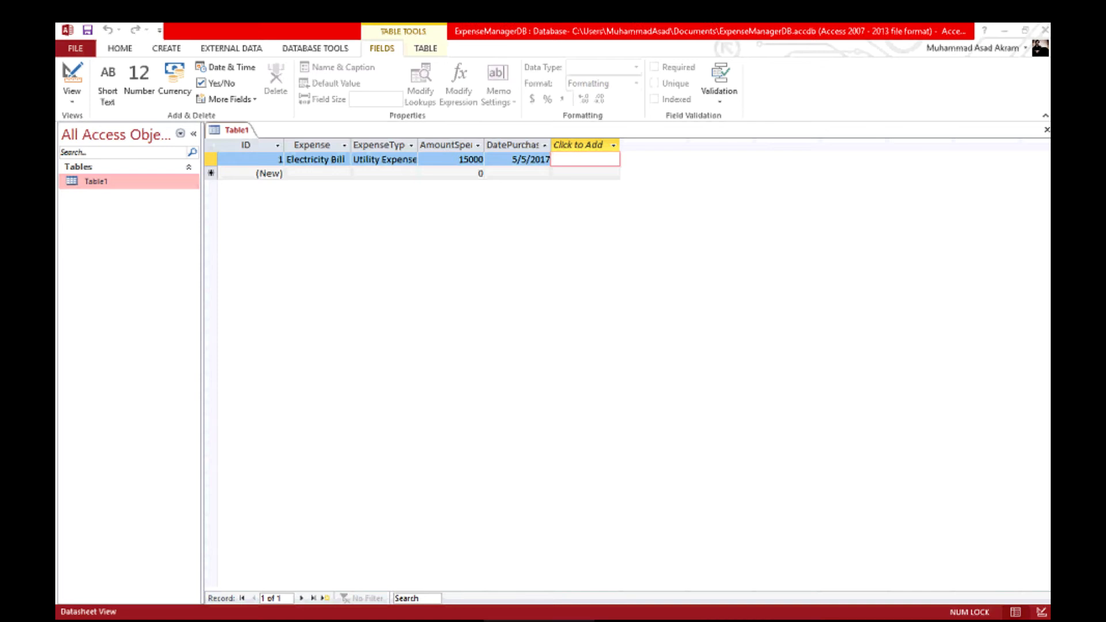
{"action": "key", "text": "alt+Tab"}
{"action": "key", "text": "alt+Tab"}
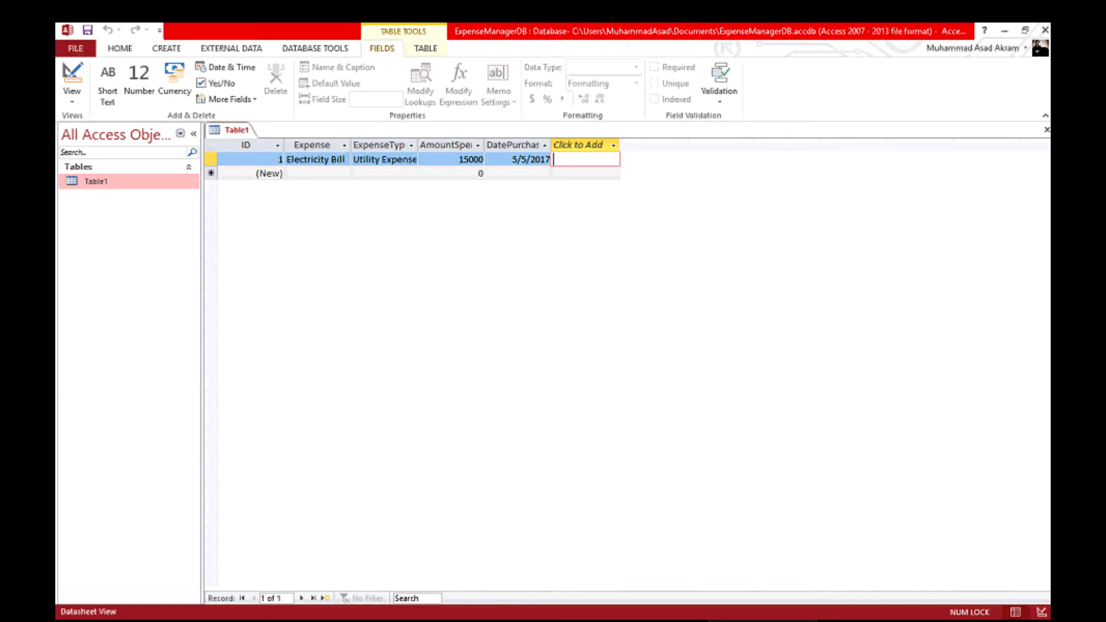
Add a Purpose column holding 'Electricity Bill payment' for record 1.
{"action": "type", "text": "Bill"}
{"action": "key", "text": "BackSpace"}
{"action": "key", "text": "BackSpace"}
{"action": "key", "text": "BackSpace"}
{"action": "key", "text": "BackSpace"}
{"action": "type", "text": "Electricity Bill payment"}
{"action": "key", "text": "Tab"}
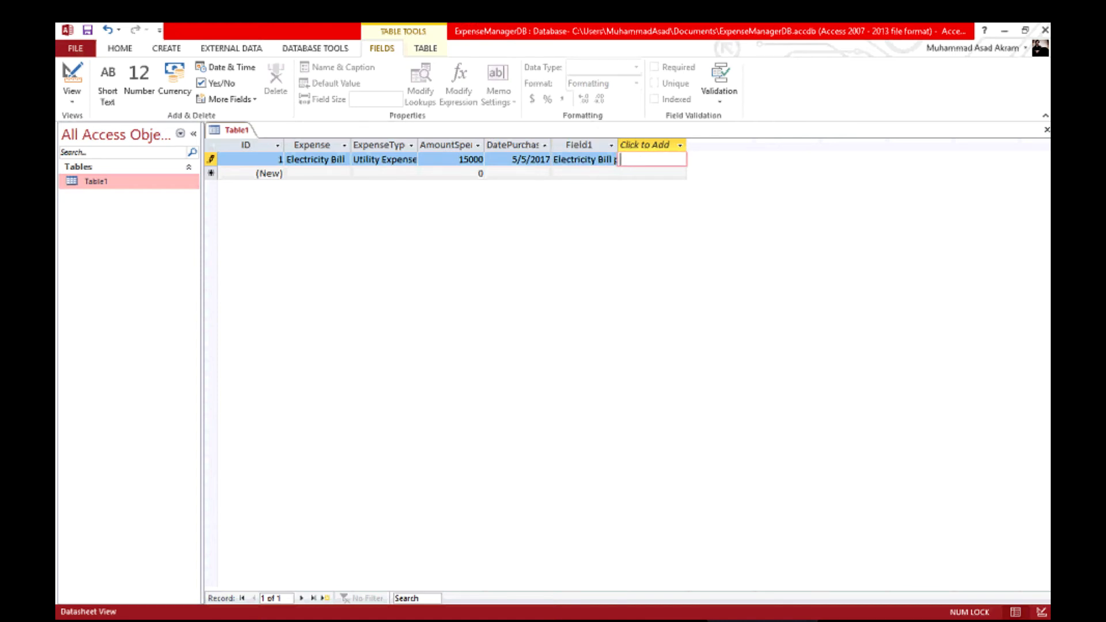
{"action": "left_click", "coordinate": [578, 145]}
{"action": "double_click", "coordinate": [579, 145]}
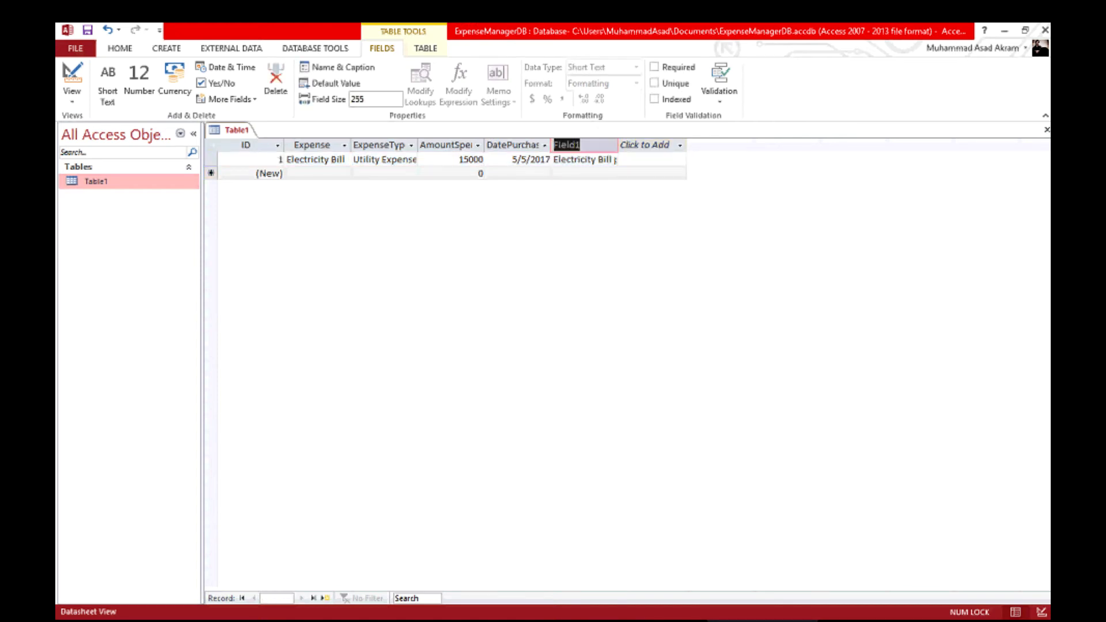
{"action": "type", "text": "Purpose"}
{"action": "key", "text": "Return"}
{"action": "key", "text": "Escape"}
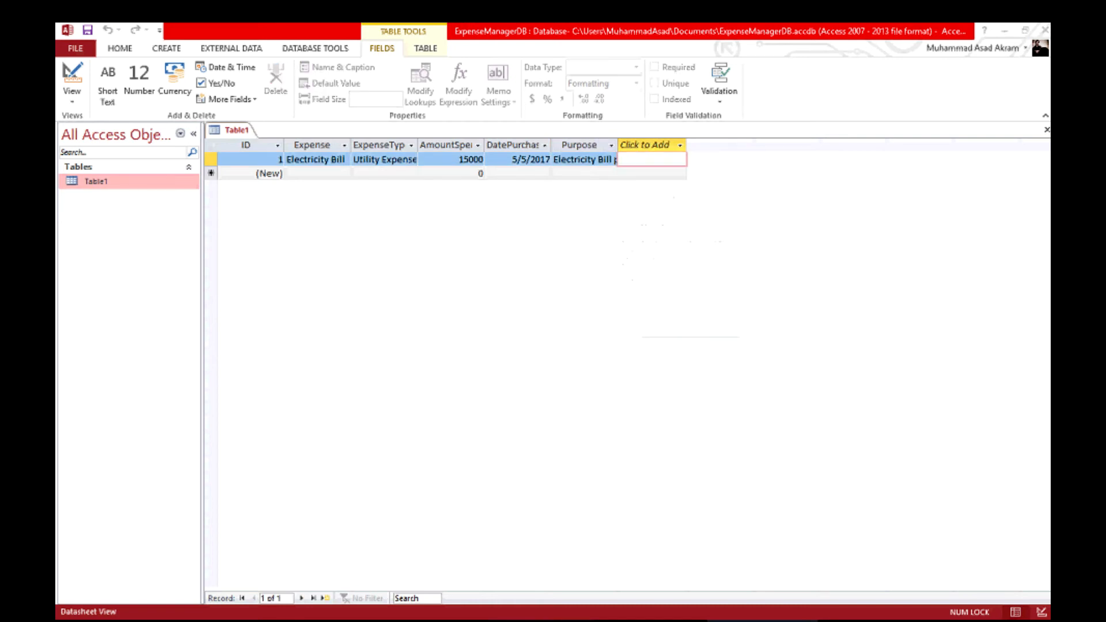
{"action": "key", "text": "alt+Tab"}
{"action": "key", "text": "alt+Tab"}
{"action": "key", "text": "alt+Tab"}
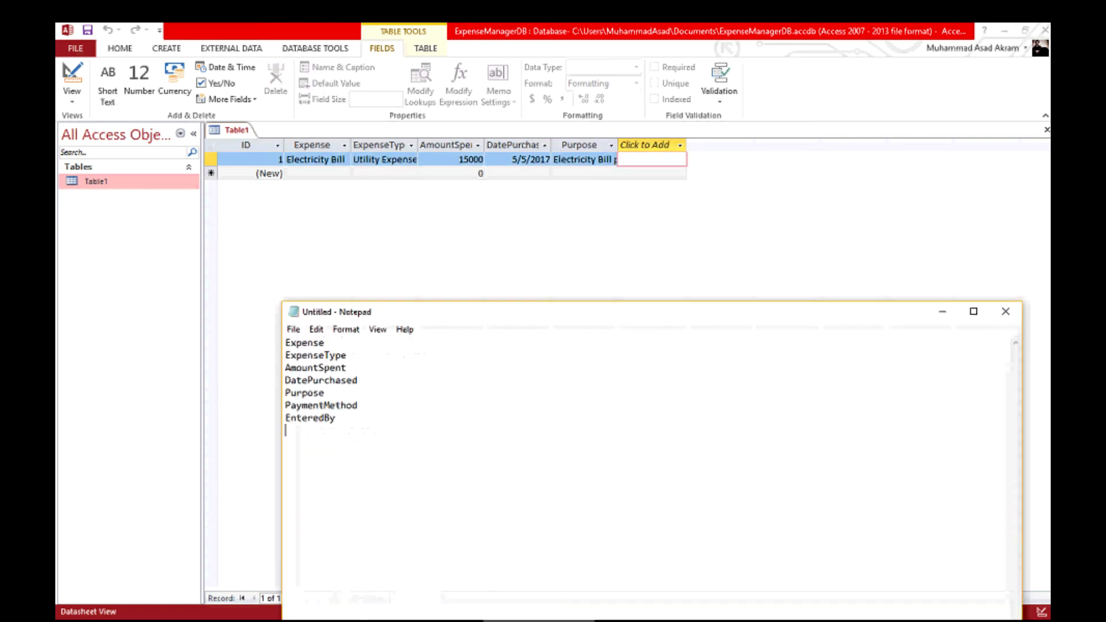
{"action": "key", "text": "alt+Tab"}
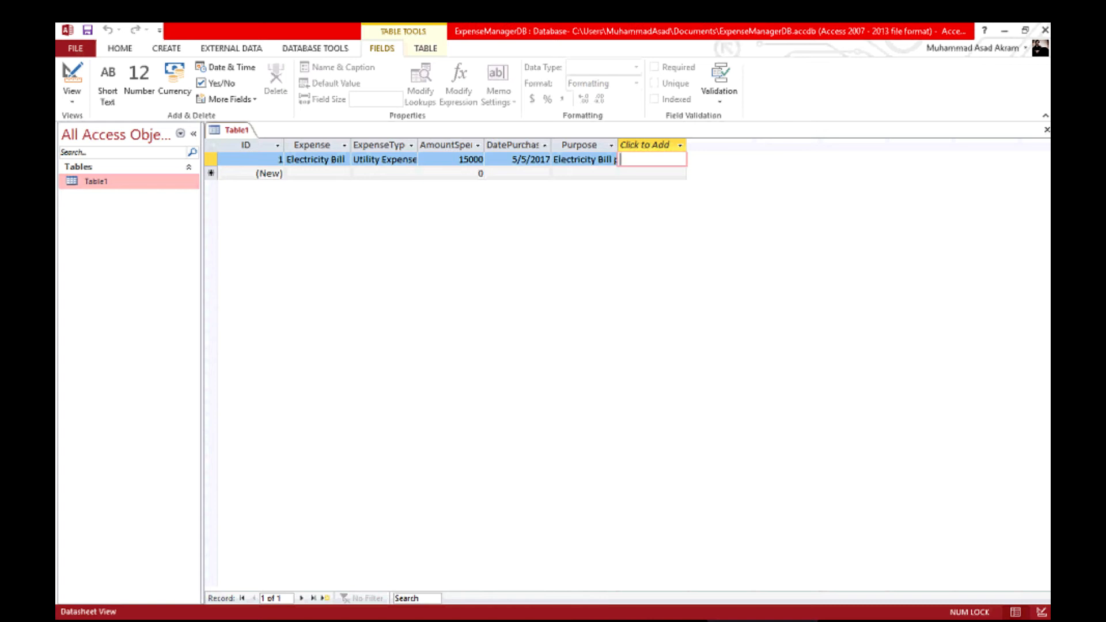
Add a PaymentEmthod column holding Cash for record 1.
{"action": "type", "text": "Cash"}
{"action": "key", "text": "Tab"}
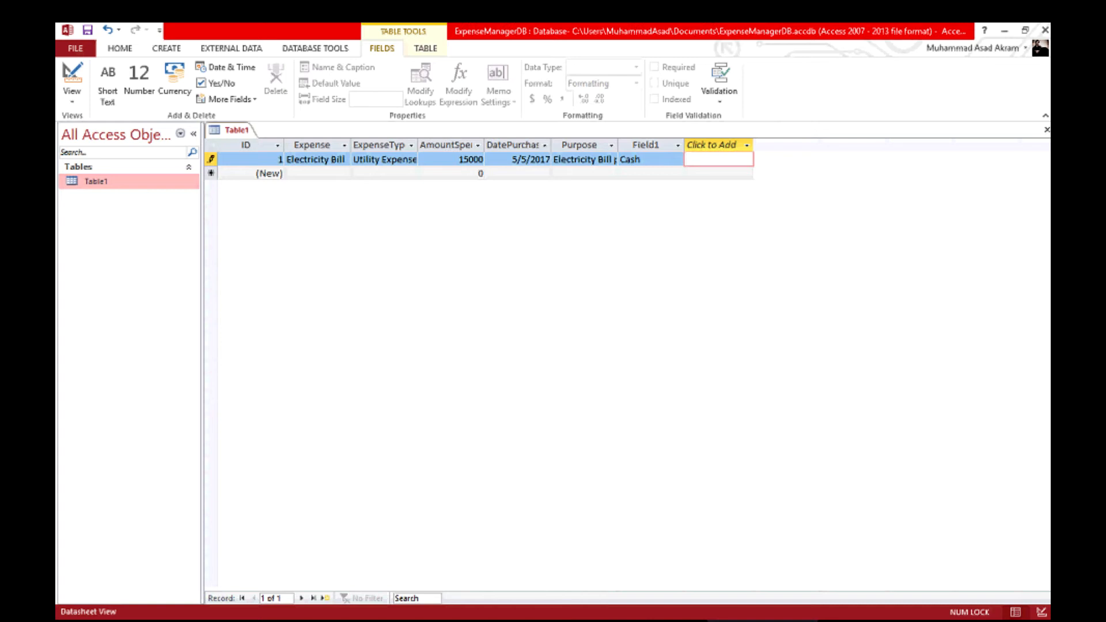
{"action": "double_click", "coordinate": [646, 145]}
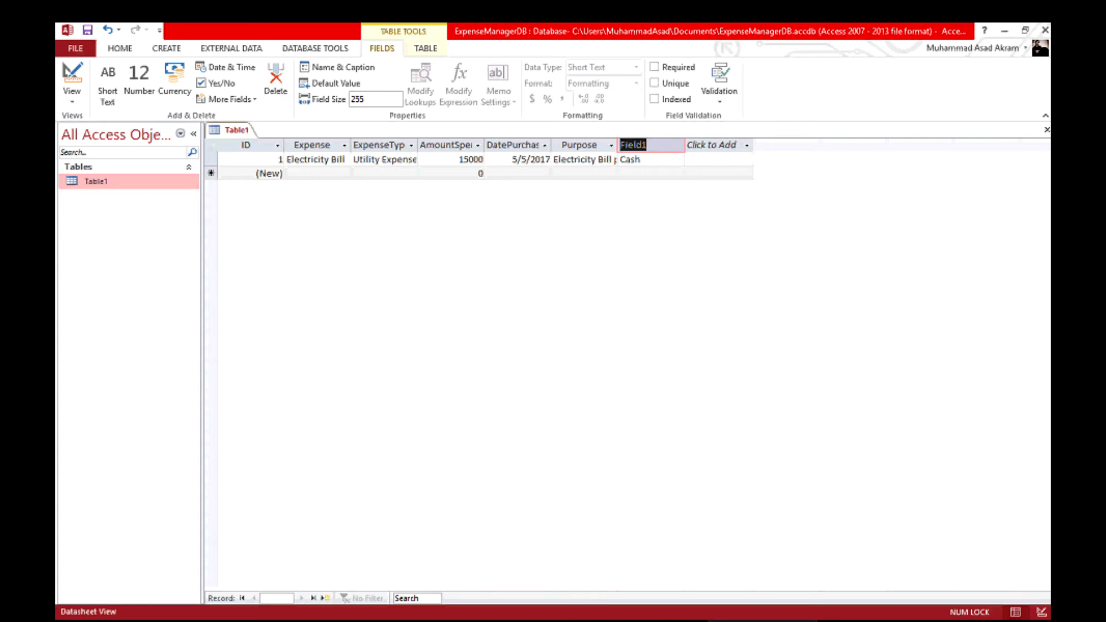
{"action": "type", "text": "Payment"}
{"action": "type", "text": "Emthod"}
{"action": "key", "text": "Return"}
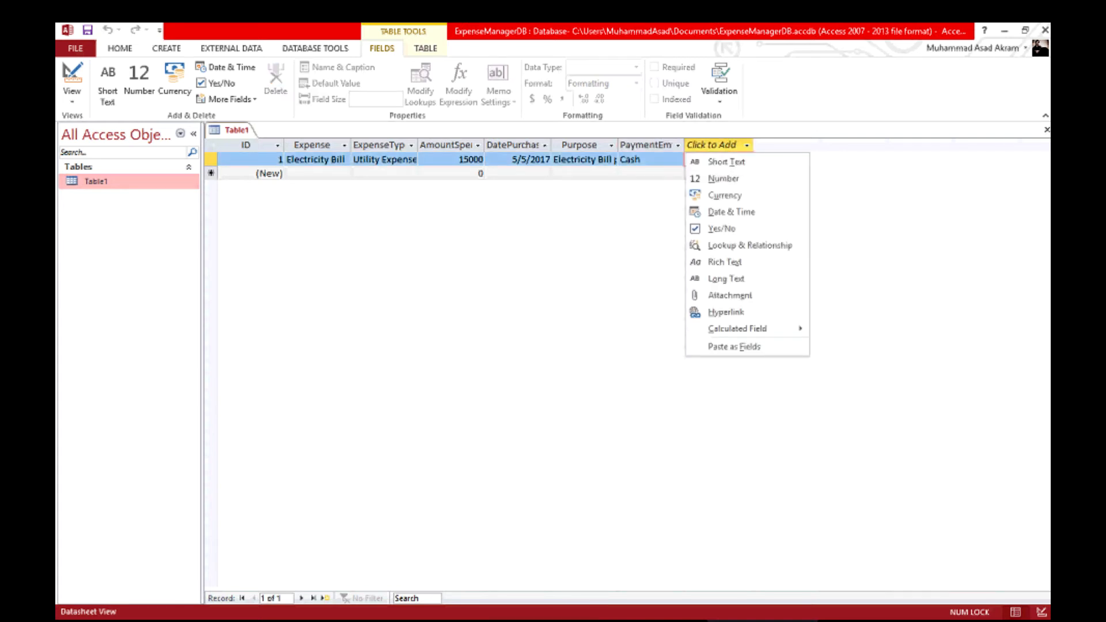
{"action": "key", "text": "alt+Tab"}
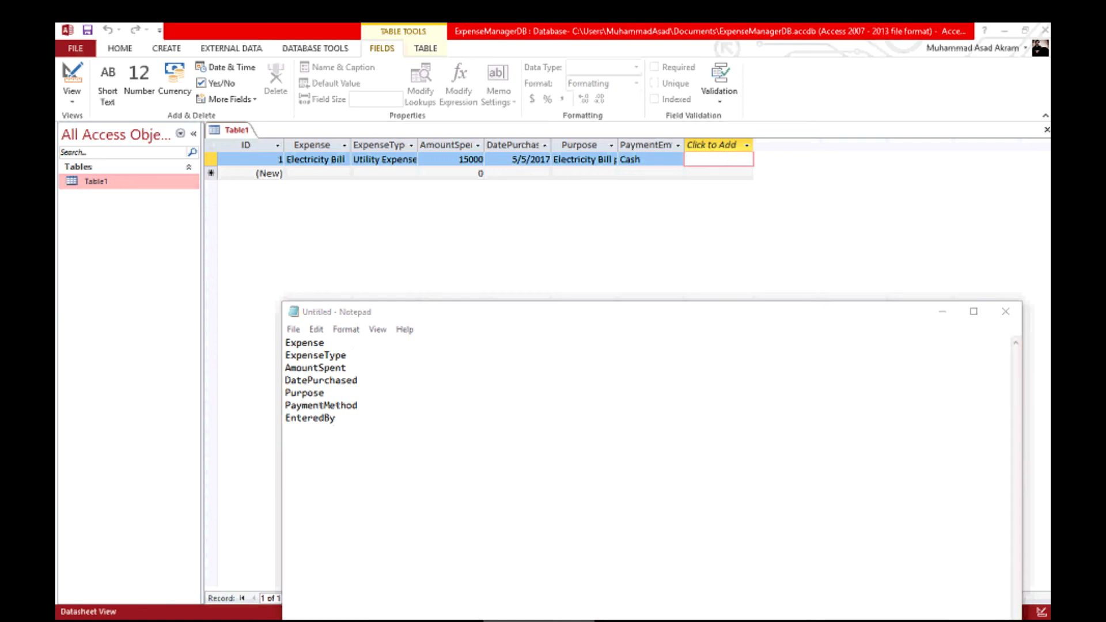
{"action": "key", "text": "alt+Tab"}
Create a new column and enter admin as record 1's value.
{"action": "type", "text": "Entere"}
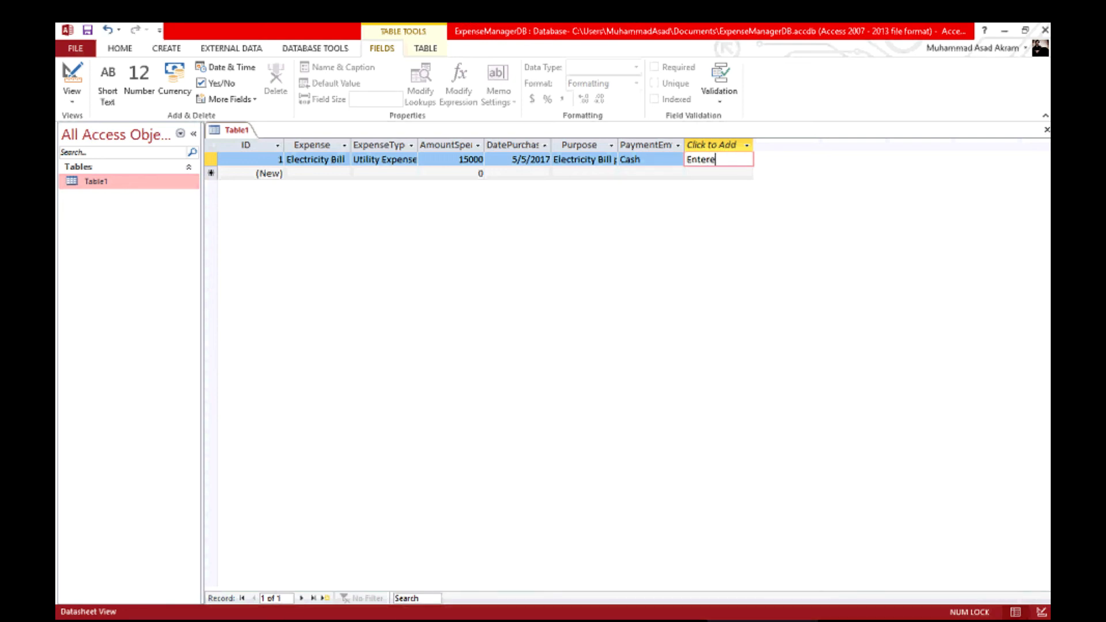
{"action": "type", "text": "dBy"}
{"action": "key", "text": "Return"}
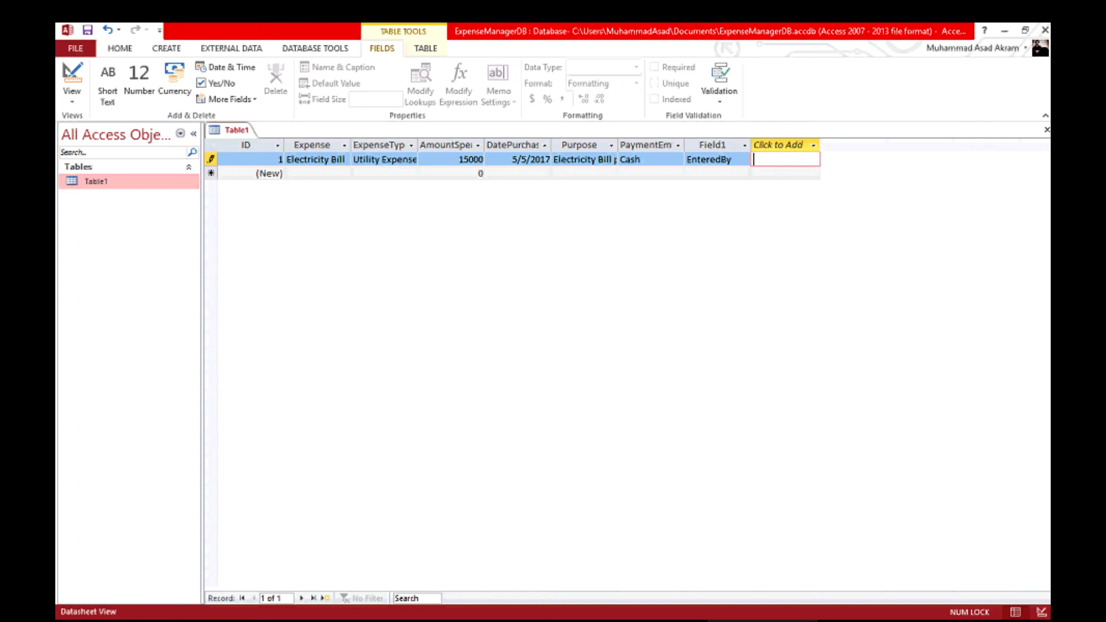
{"action": "key", "text": "Left"}
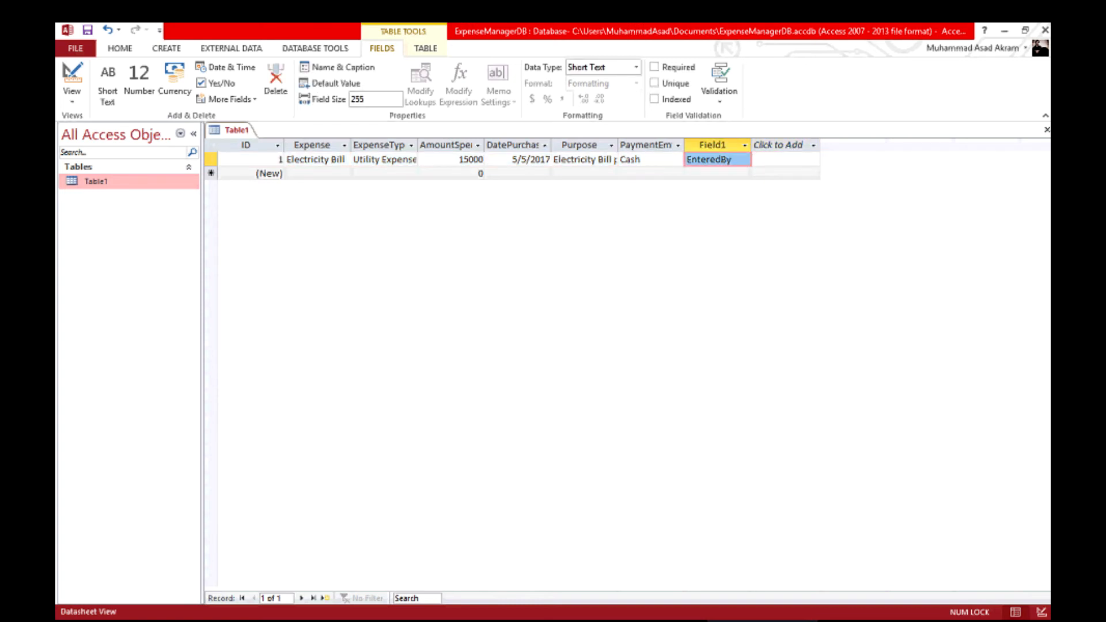
{"action": "left_click", "coordinate": [730, 159]}
{"action": "double_click", "coordinate": [714, 159]}
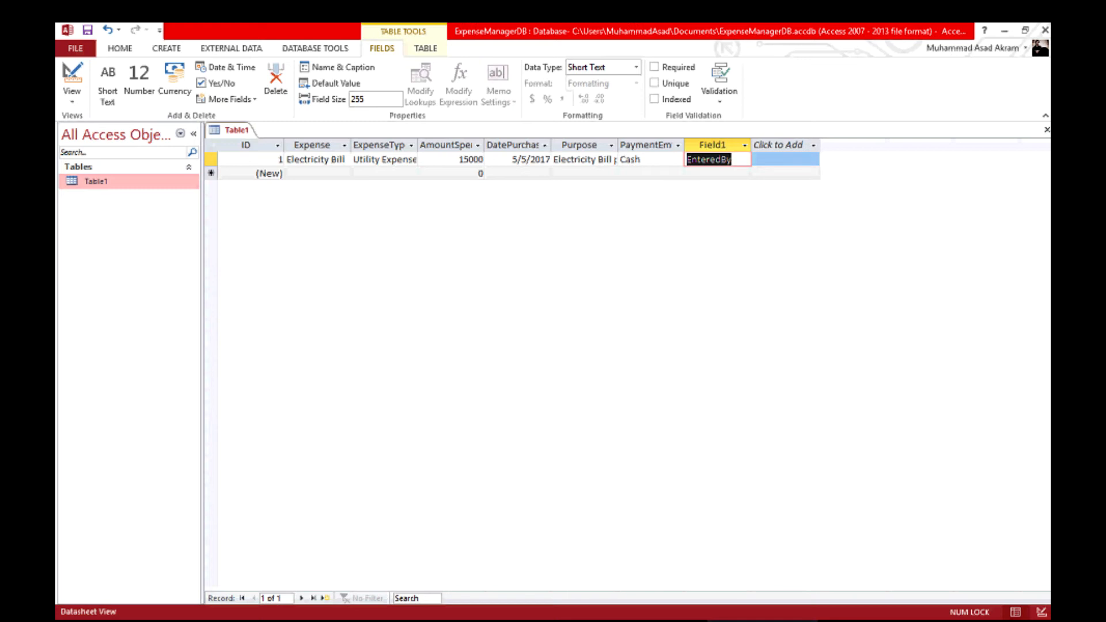
{"action": "type", "text": "admin"}
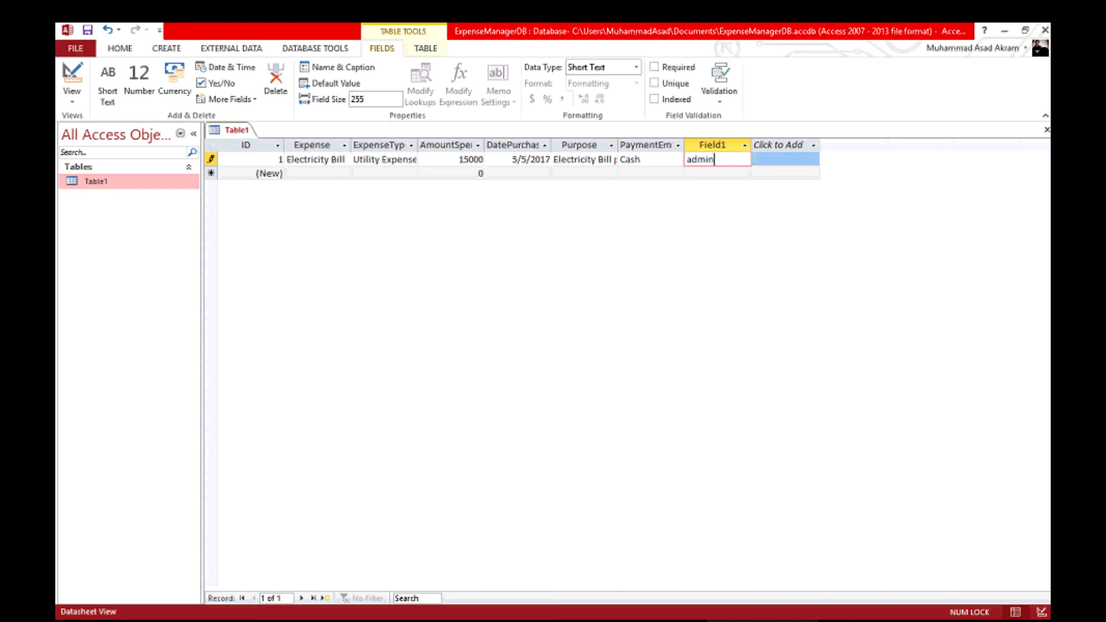
{"action": "key", "text": "Tab"}
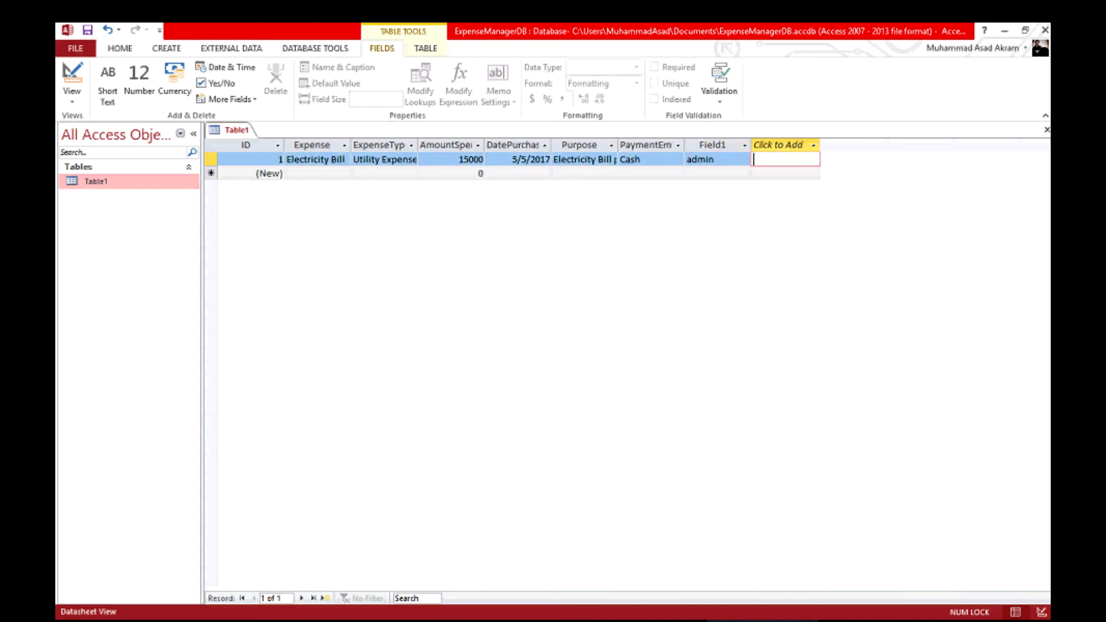
Name the new column EnteredBy.
{"action": "left_click", "coordinate": [711, 146]}
{"action": "double_click", "coordinate": [712, 145]}
{"action": "type", "text": "Enetre"}
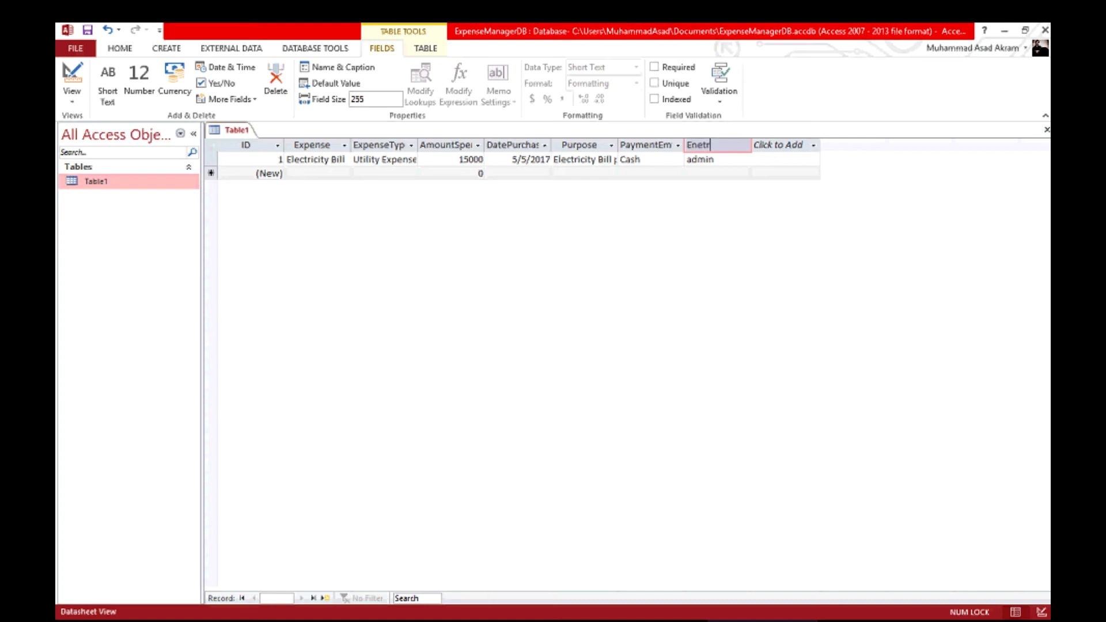
{"action": "key", "text": "BackSpace"}
{"action": "key", "text": "BackSpace"}
{"action": "key", "text": "BackSpace"}
{"action": "key", "text": "BackSpace"}
{"action": "type", "text": "teredBy"}
{"action": "key", "text": "Return"}
{"action": "key", "text": "Escape"}
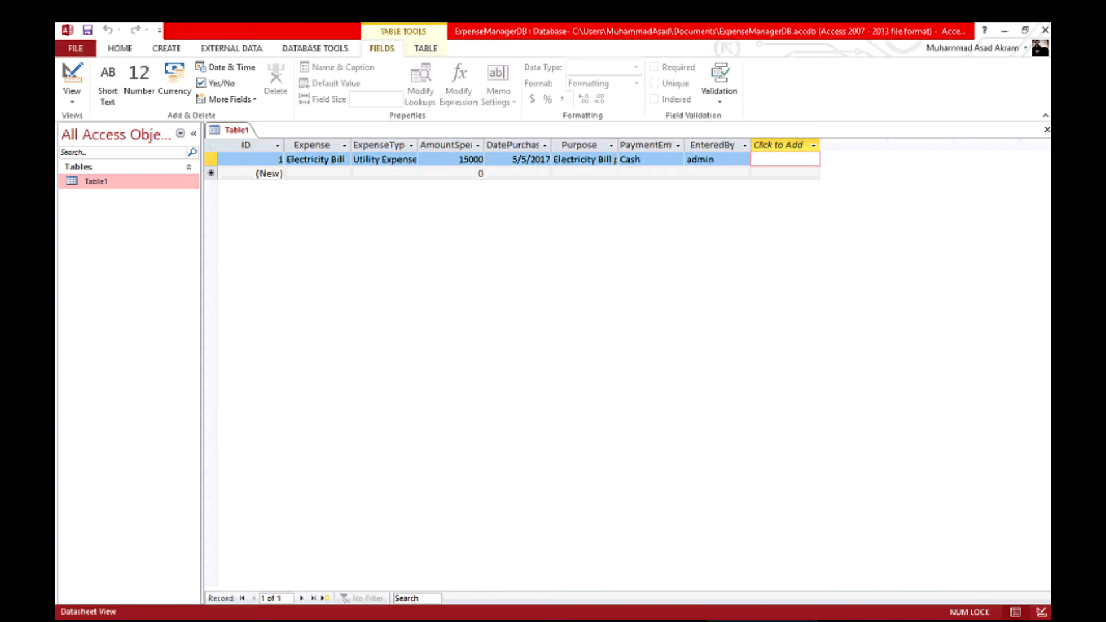
AutoFit all Table1 columns to their contents.
{"action": "key", "text": "ctrl+a"}
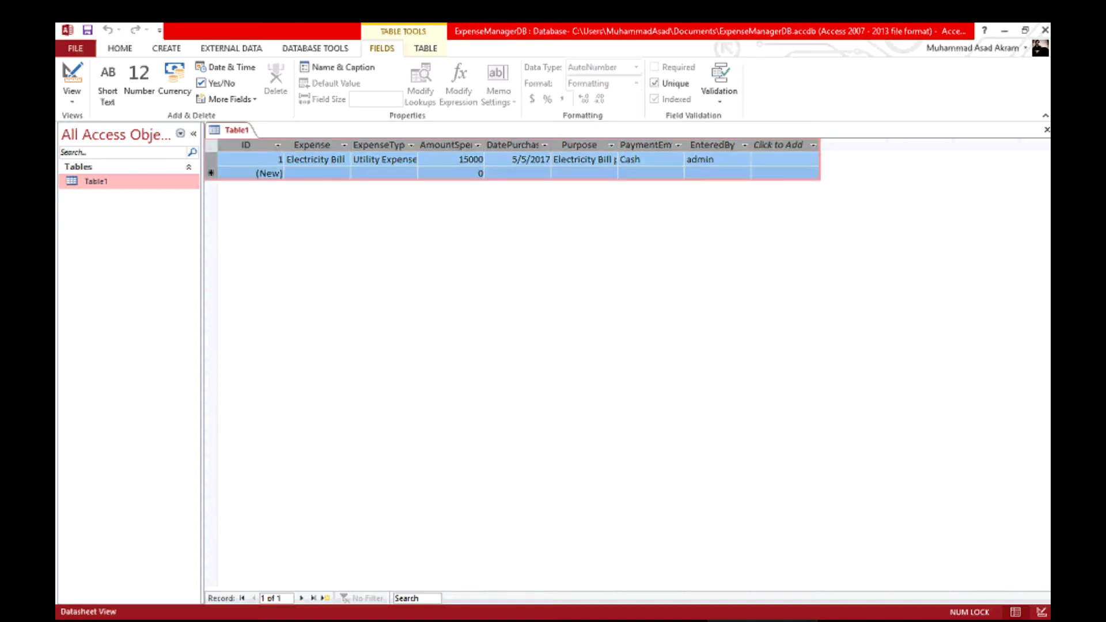
{"action": "double_click", "coordinate": [283, 145]}
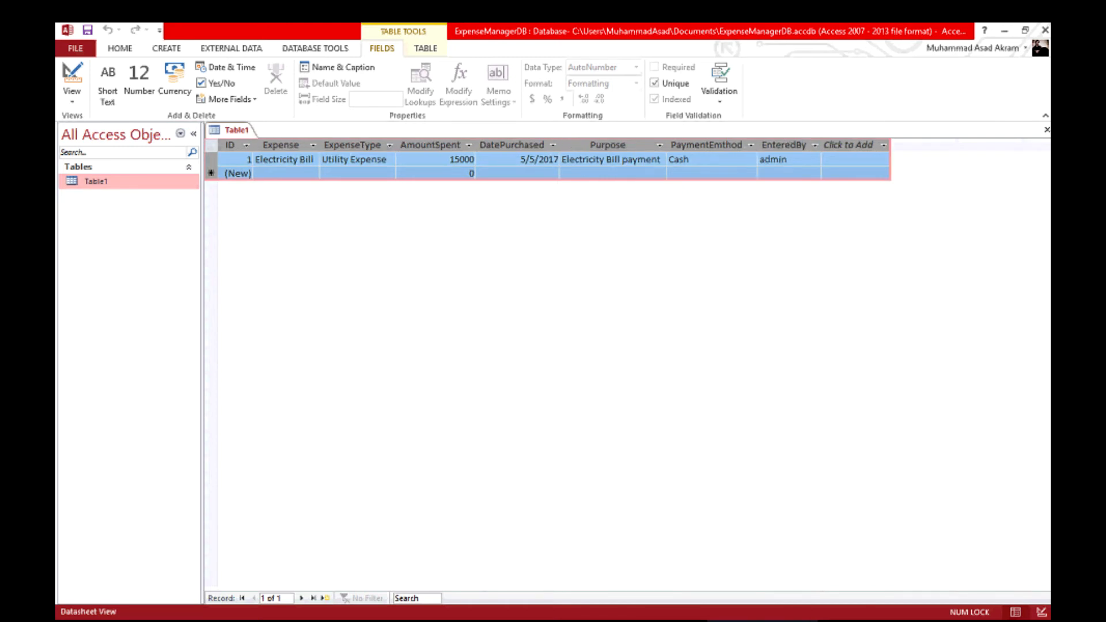
{"action": "left_click", "coordinate": [517, 173]}
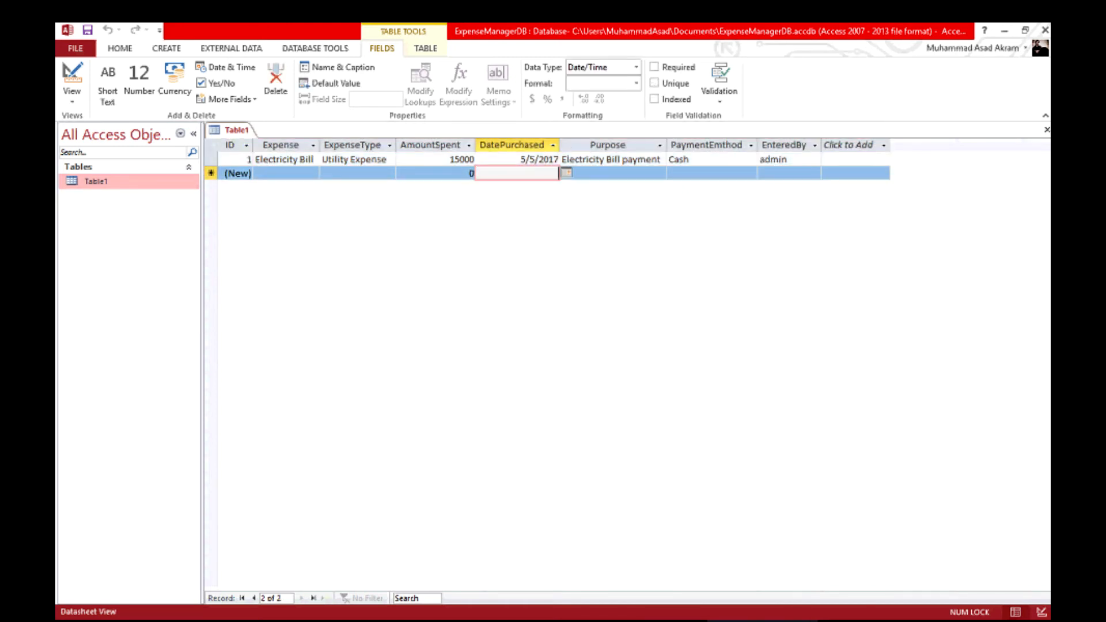
Check the data types of the AmountSpent and DatePurchased columns.
{"action": "left_click", "coordinate": [448, 159]}
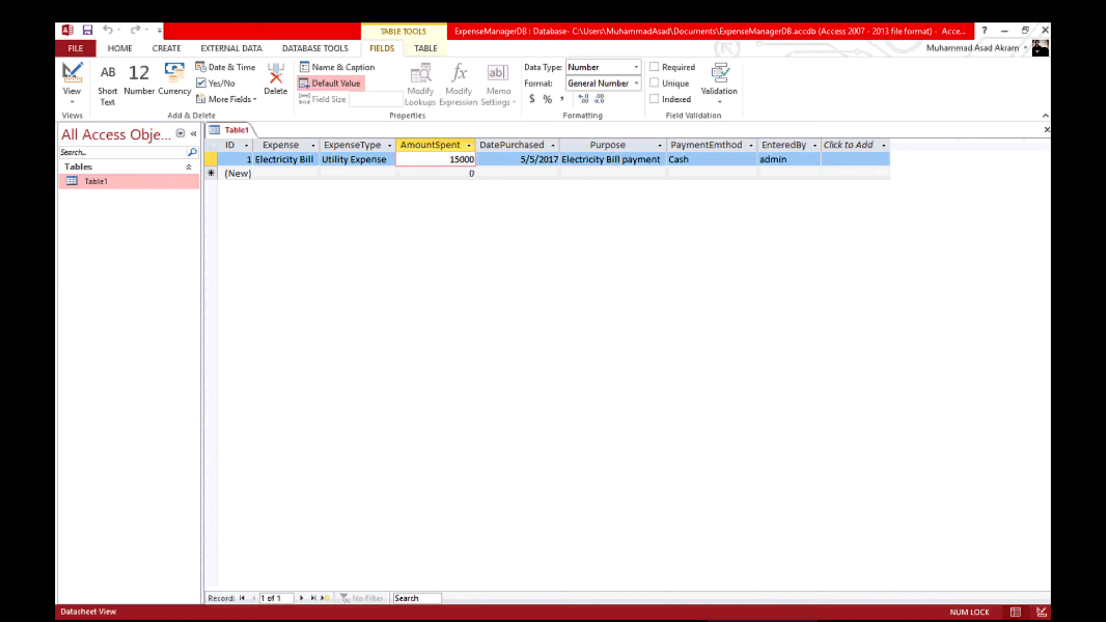
{"action": "left_click", "coordinate": [357, 173]}
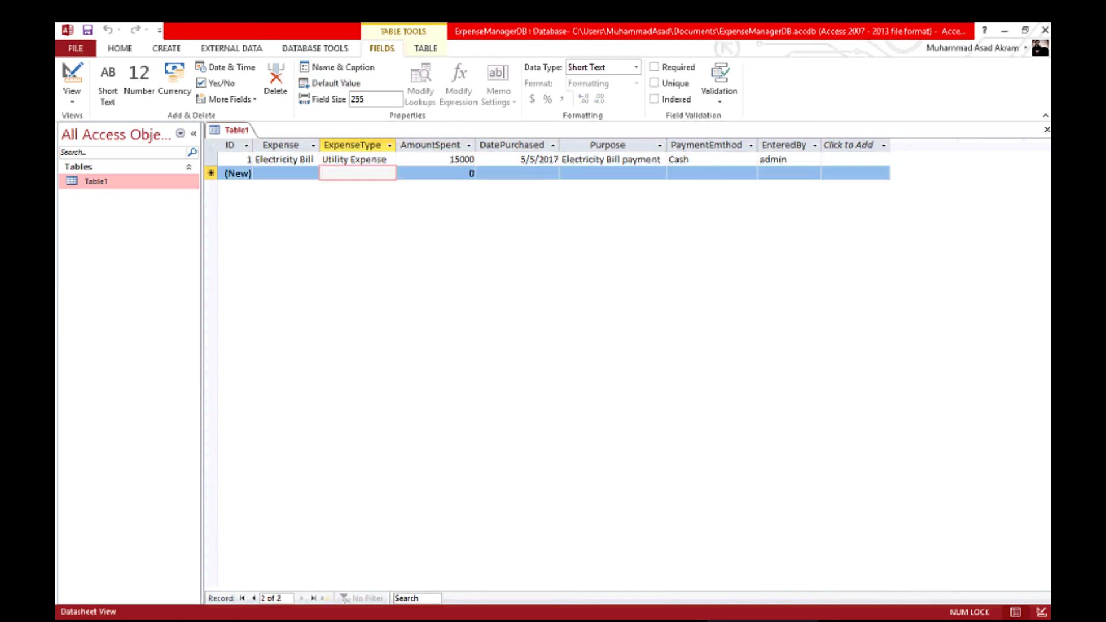
{"action": "left_click", "coordinate": [430, 146]}
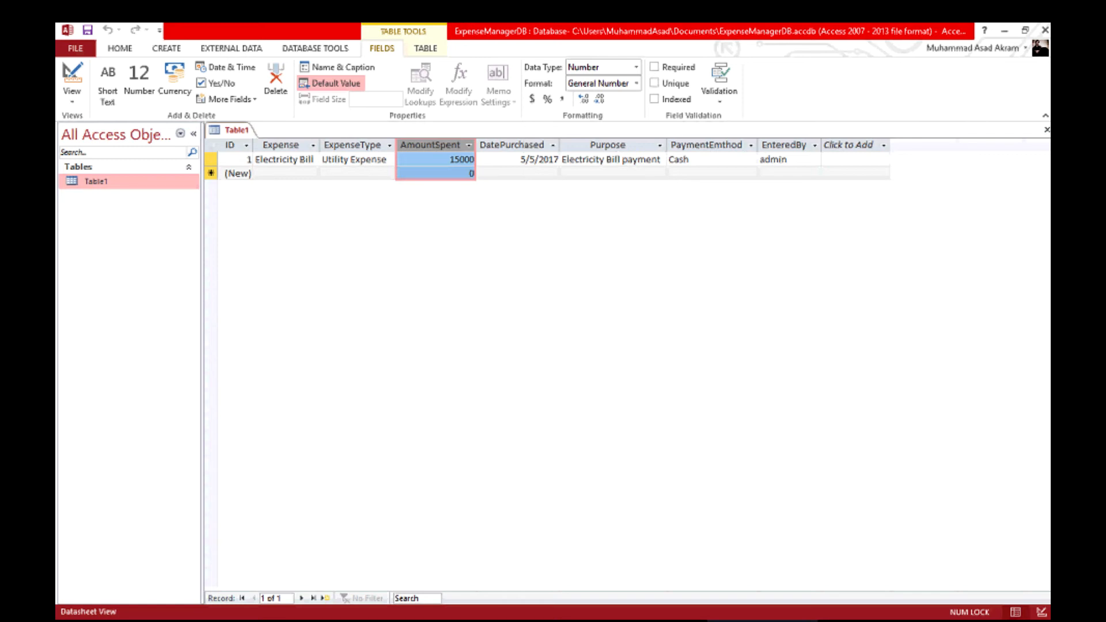
{"action": "left_click", "coordinate": [512, 145]}
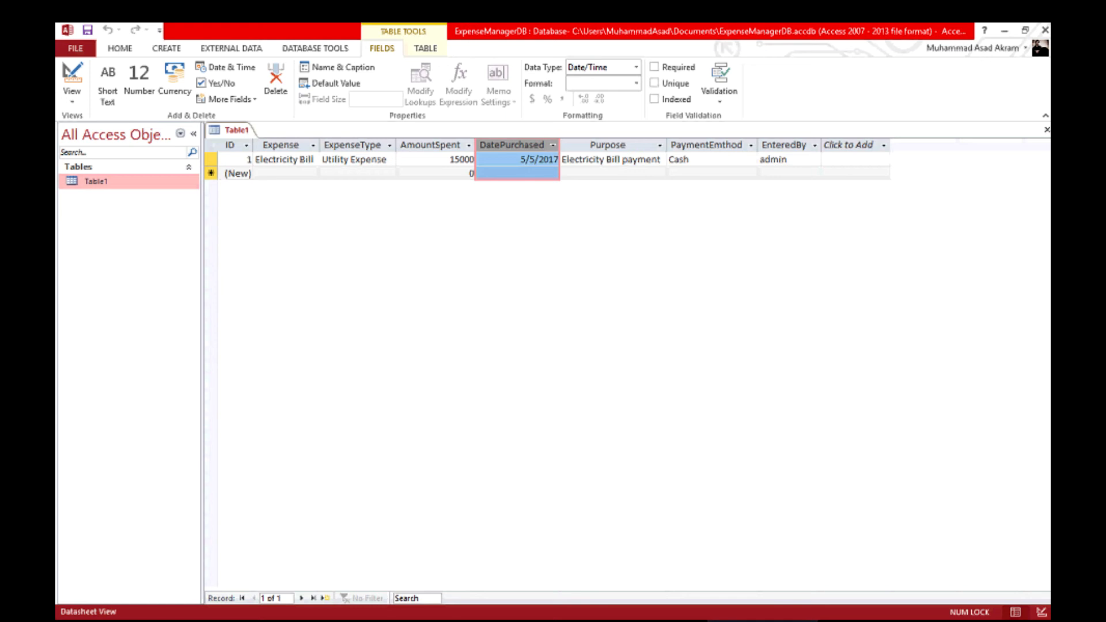
{"action": "left_click", "coordinate": [166, 48]}
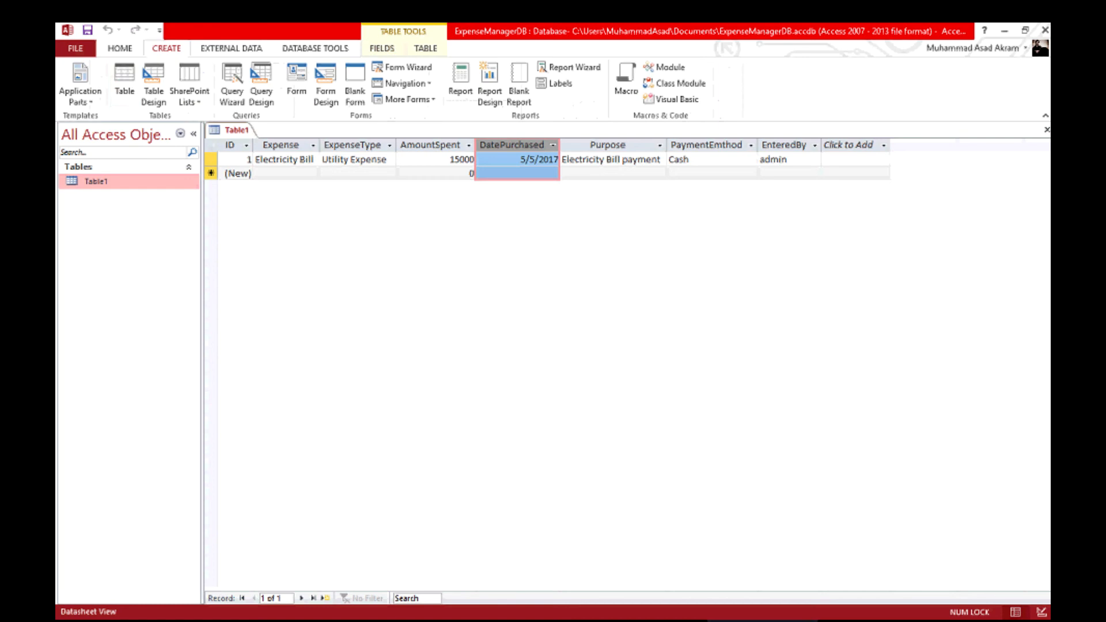
Create a new blank table, save Table1 as Expenses, and open Table2.
{"action": "left_click", "coordinate": [130, 81]}
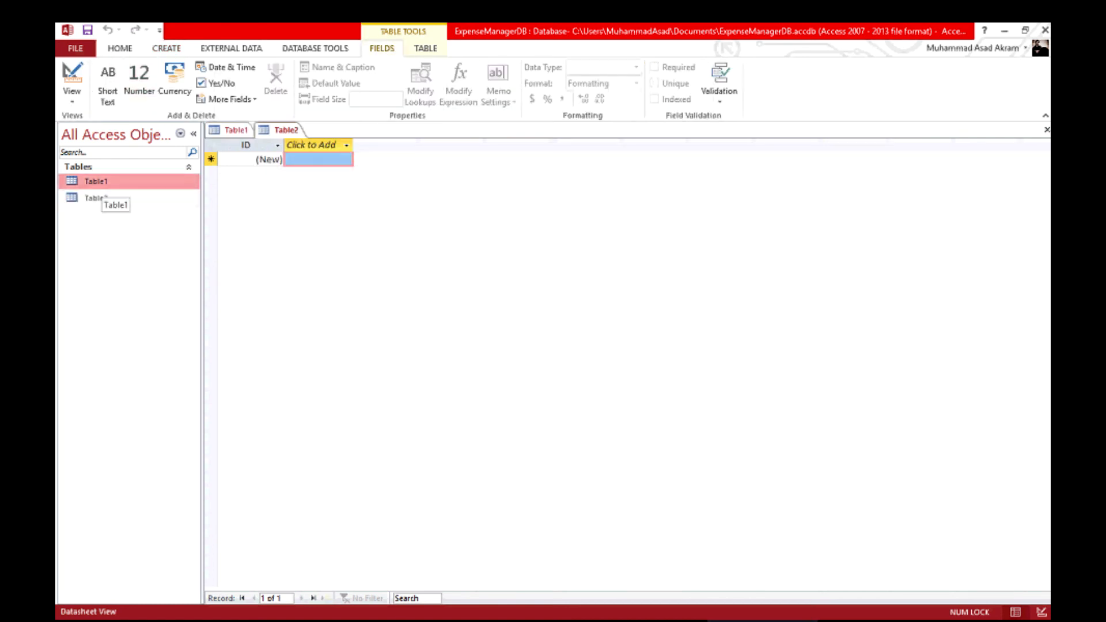
{"action": "double_click", "coordinate": [103, 182]}
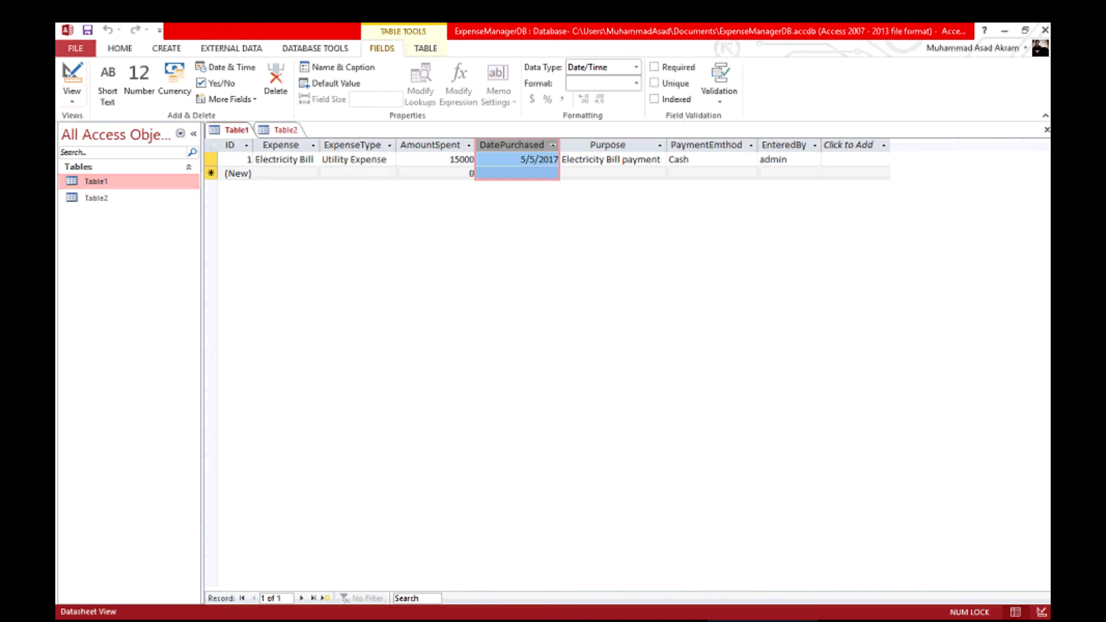
{"action": "left_click", "coordinate": [87, 30]}
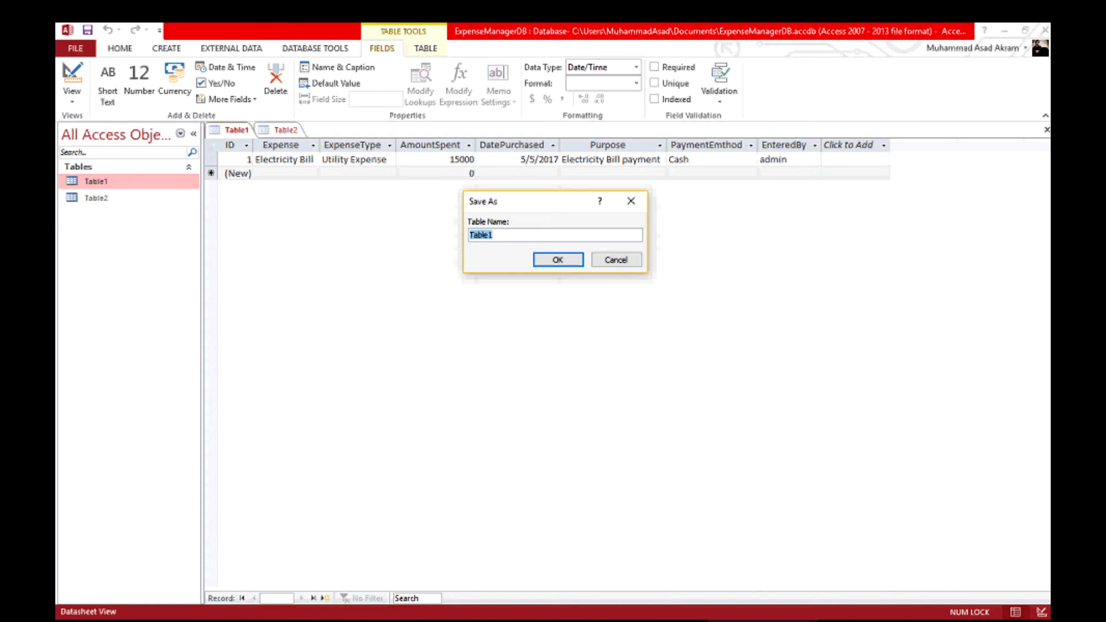
{"action": "type", "text": "Expenses"}
{"action": "key", "text": "Return"}
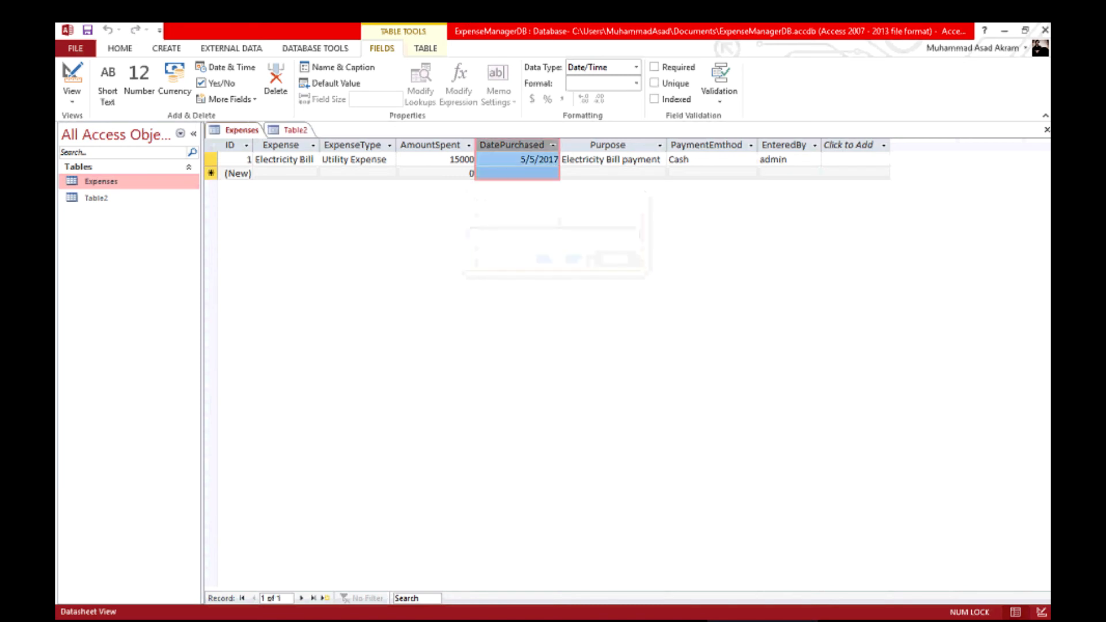
{"action": "double_click", "coordinate": [97, 197]}
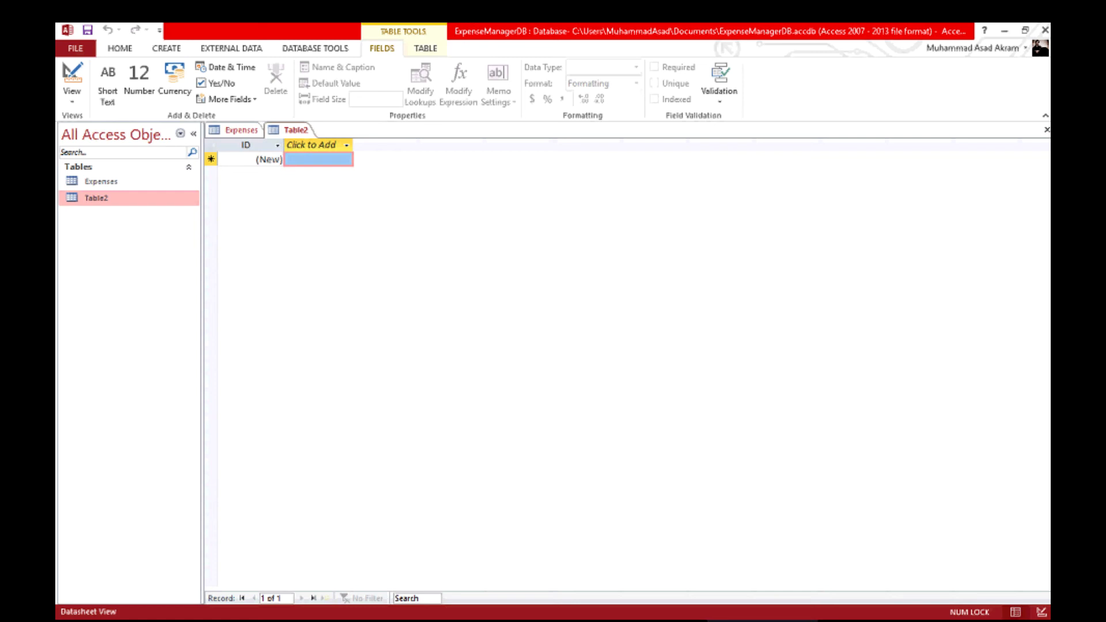
Enter the admin username and its password as Table2's first record.
{"action": "left_click", "coordinate": [318, 160]}
{"action": "type", "text": "admin"}
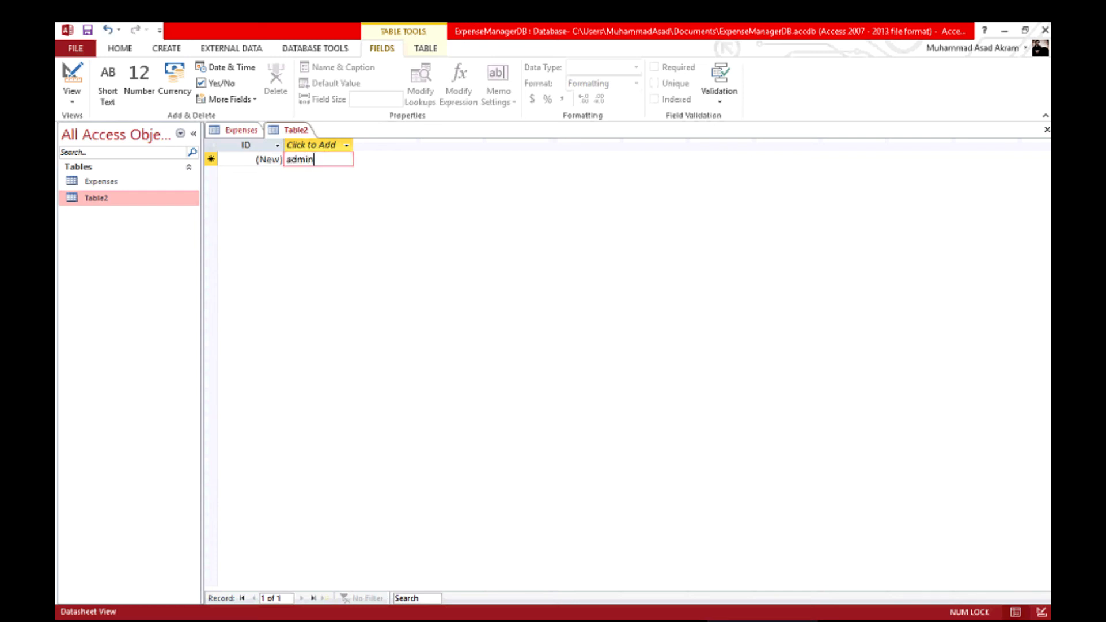
{"action": "key", "text": "Tab"}
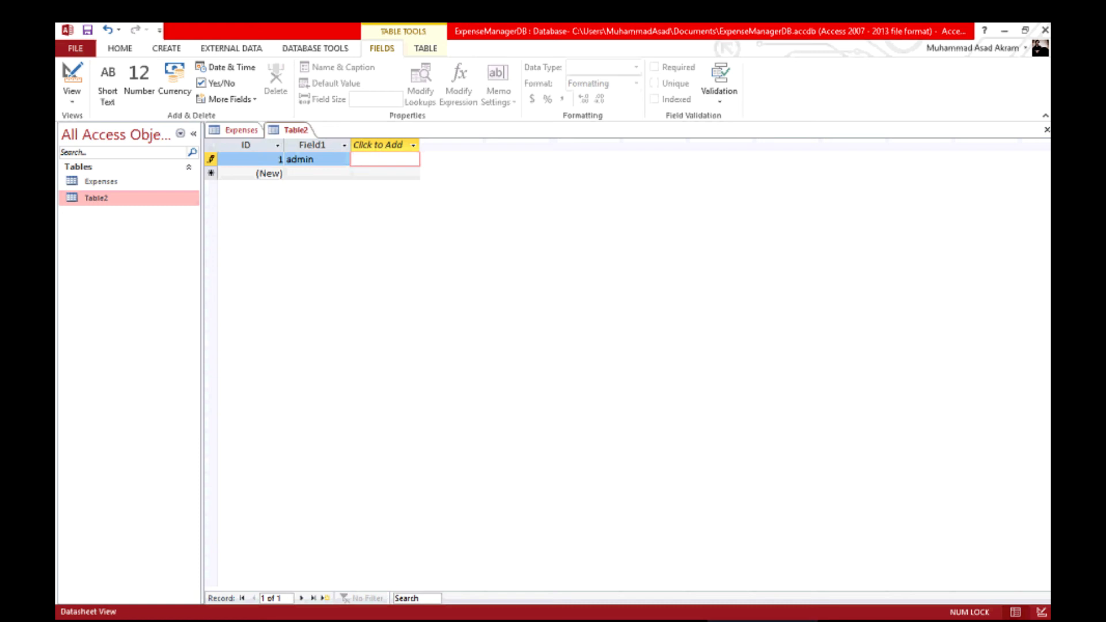
{"action": "type", "text": "admin"}
Rename Table2's columns Username and Password, then reopen the Expenses table.
{"action": "double_click", "coordinate": [312, 146]}
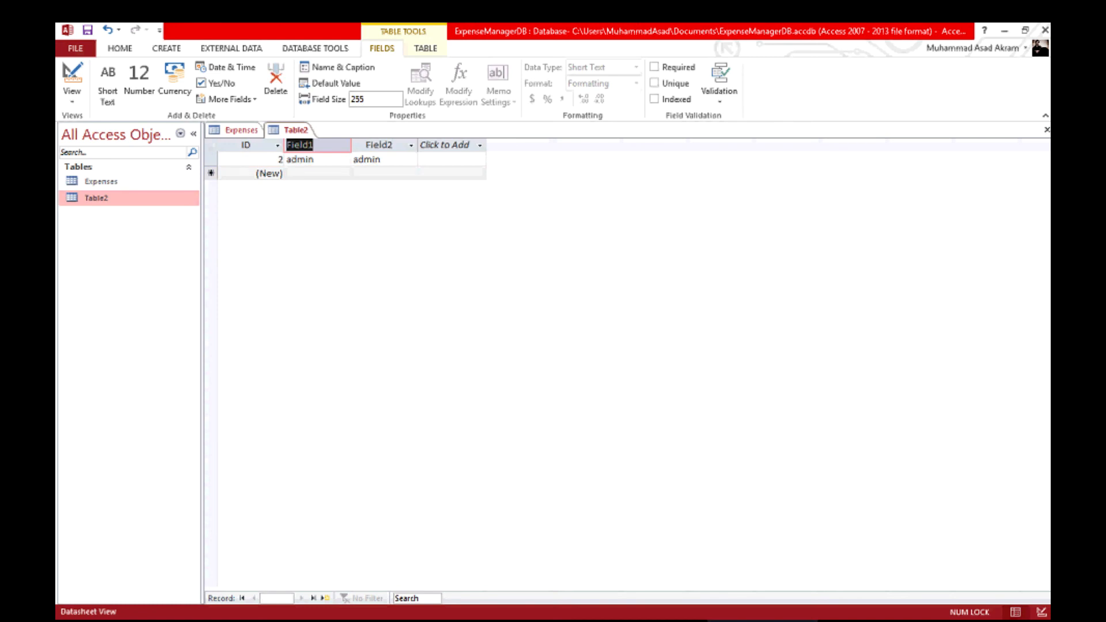
{"action": "type", "text": "Username"}
{"action": "key", "text": "BackSpace"}
{"action": "key", "text": "BackSpace"}
{"action": "type", "text": "me"}
{"action": "key", "text": "Return"}
{"action": "left_click", "coordinate": [379, 145]}
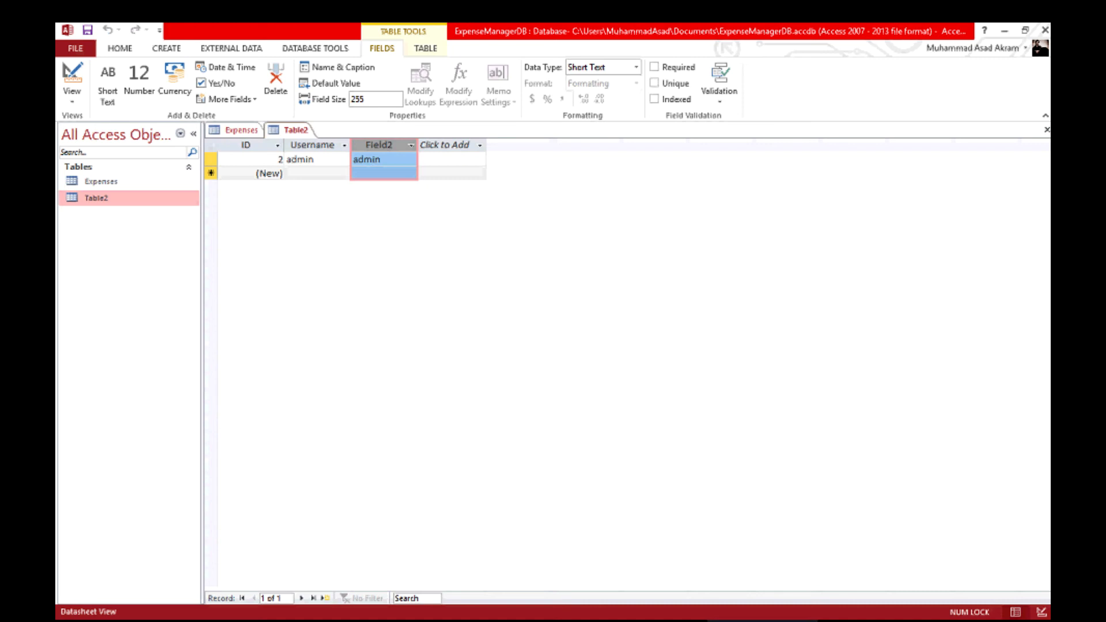
{"action": "double_click", "coordinate": [379, 145]}
{"action": "type", "text": "Pa"}
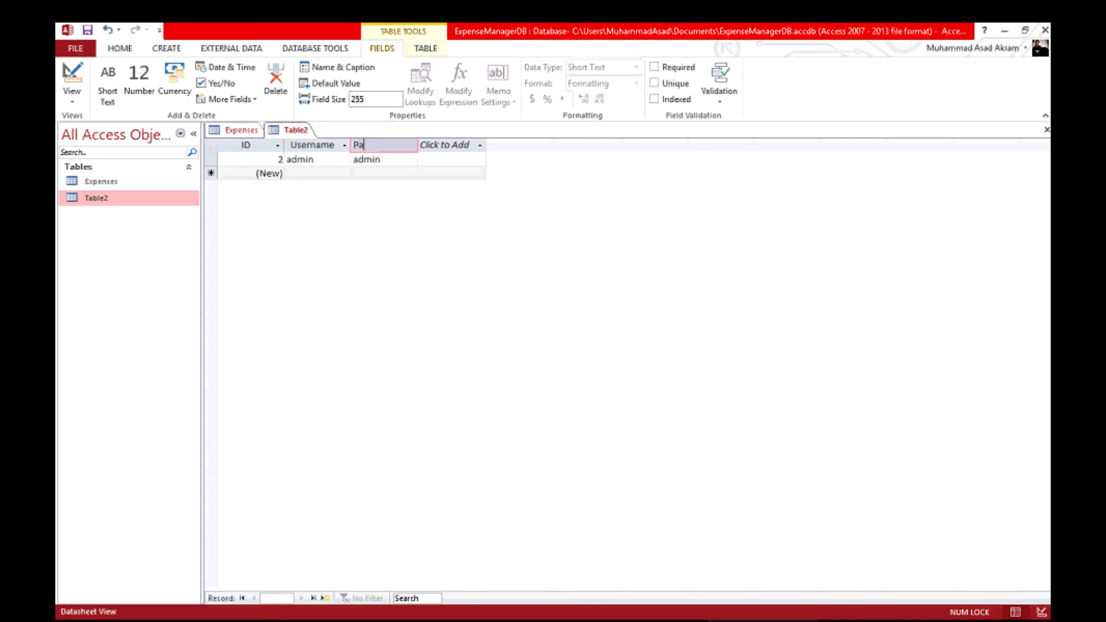
{"action": "type", "text": "ssword"}
{"action": "key", "text": "Return"}
{"action": "key", "text": "Escape"}
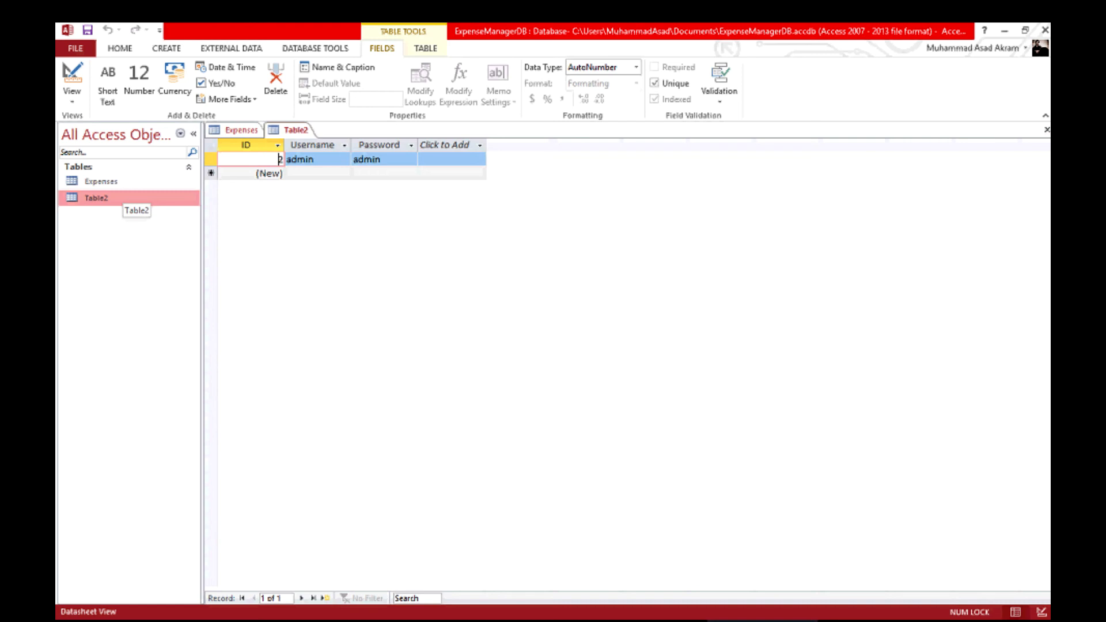
{"action": "double_click", "coordinate": [101, 181]}
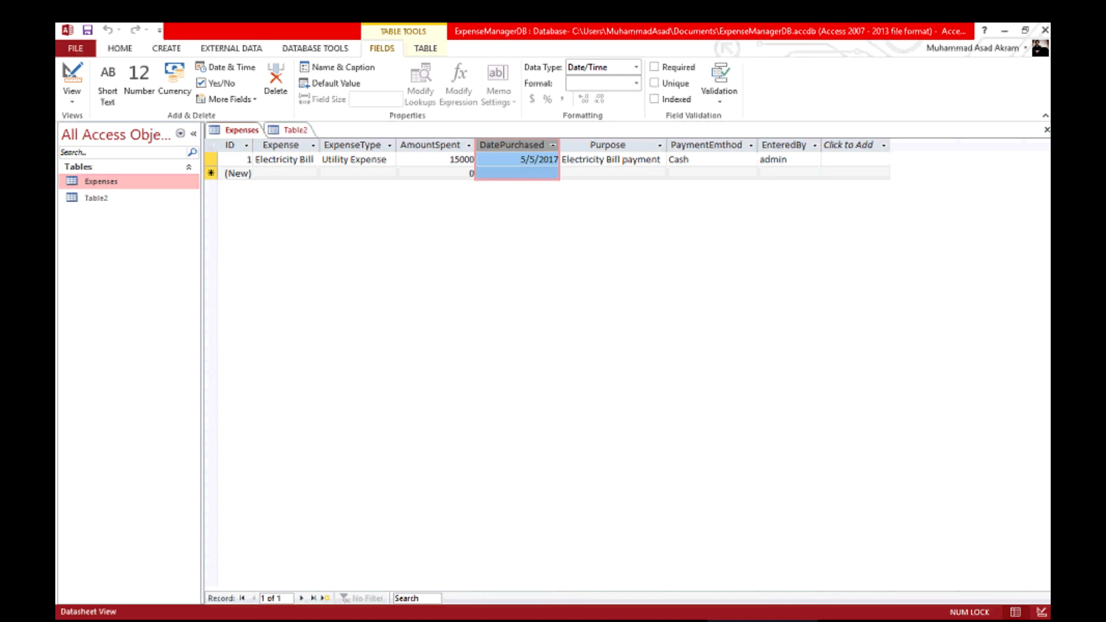
Save Table2 under the name Users, then reopen the Expenses datasheet.
{"action": "left_click", "coordinate": [211, 173]}
{"action": "left_click", "coordinate": [105, 198]}
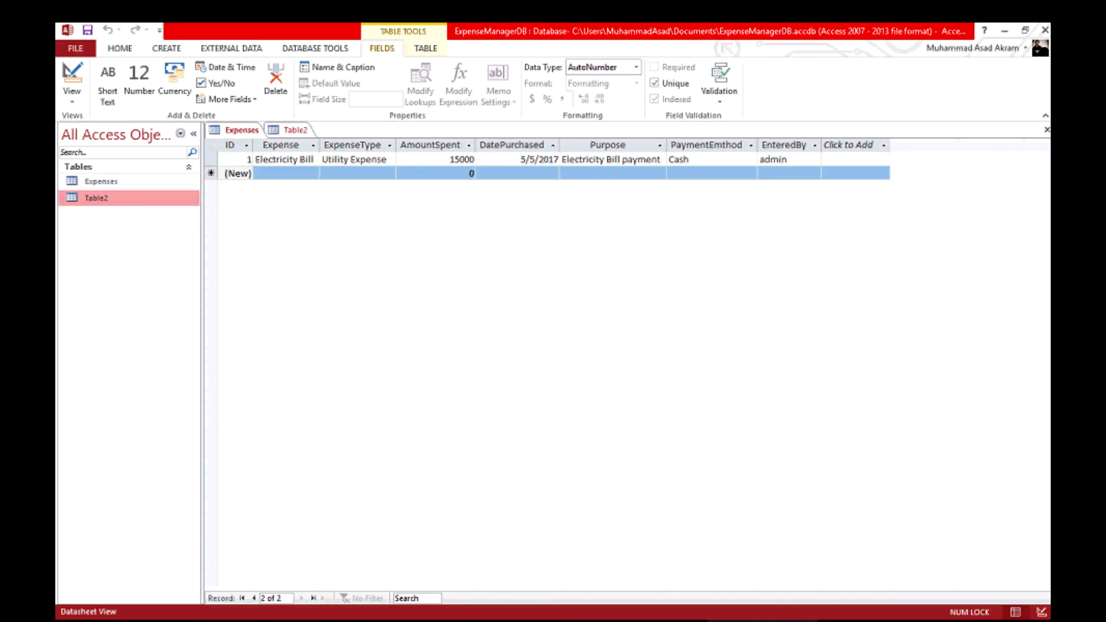
{"action": "left_click", "coordinate": [295, 130]}
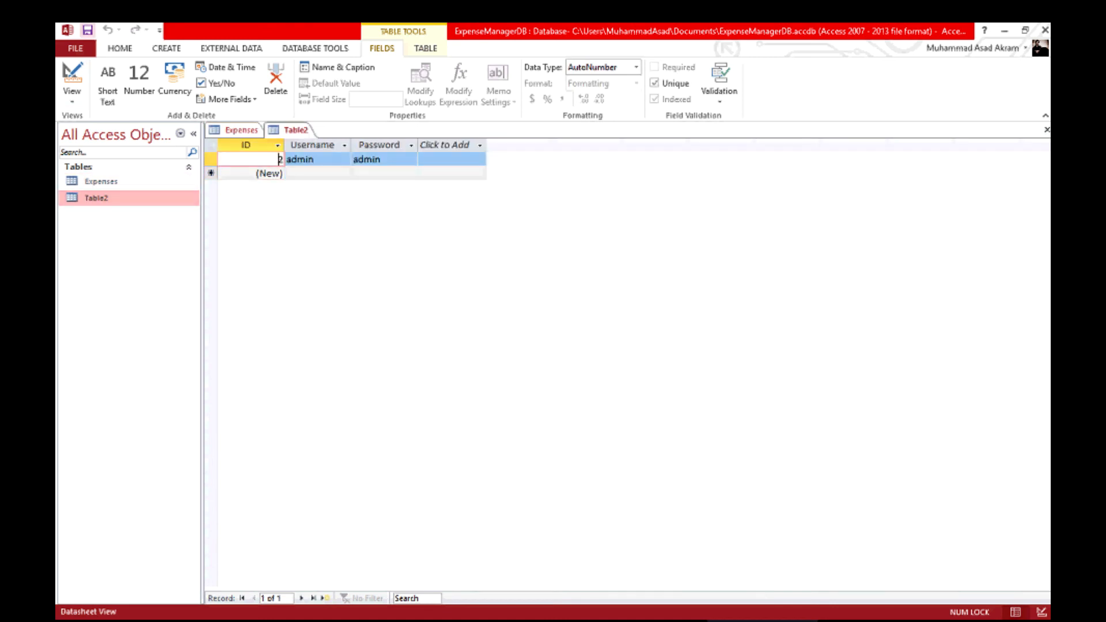
{"action": "left_click", "coordinate": [88, 30]}
{"action": "type", "text": "Users"}
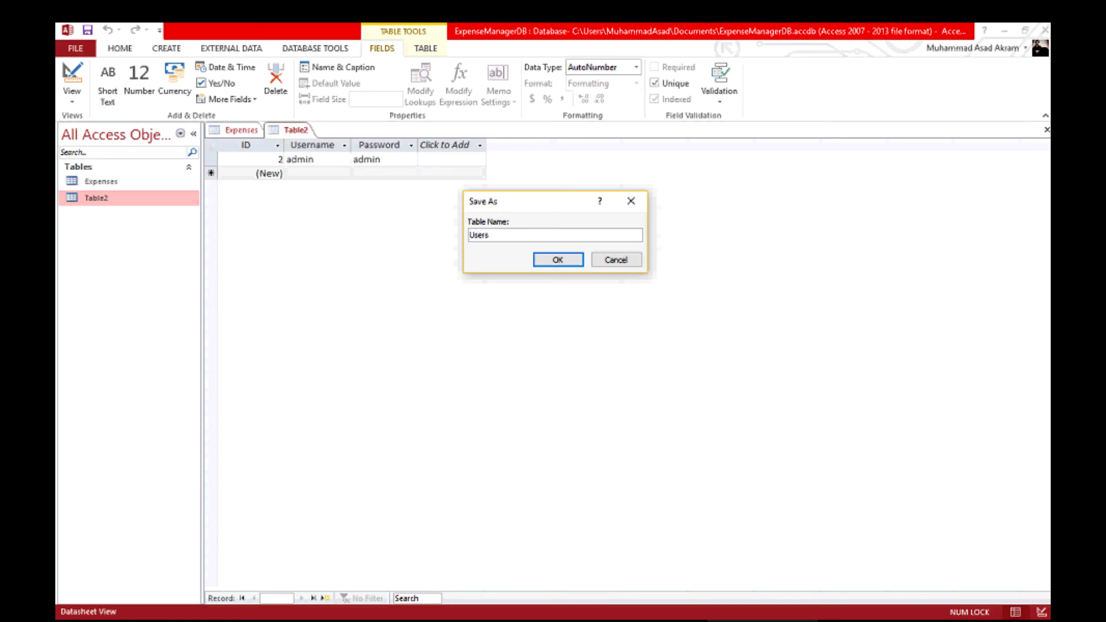
{"action": "key", "text": "Return"}
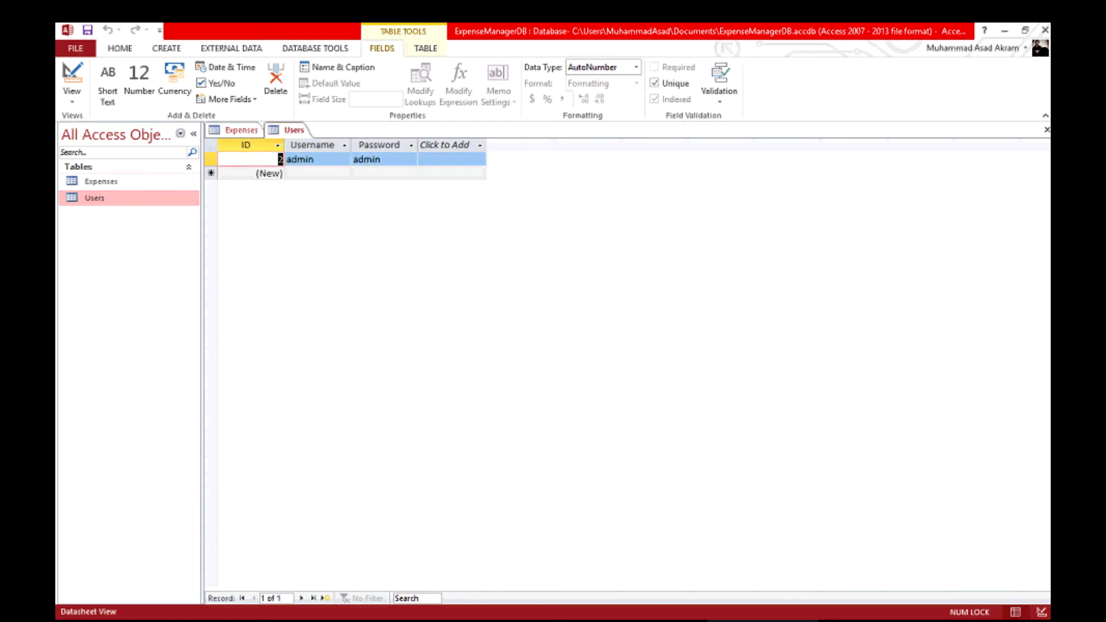
{"action": "double_click", "coordinate": [122, 182]}
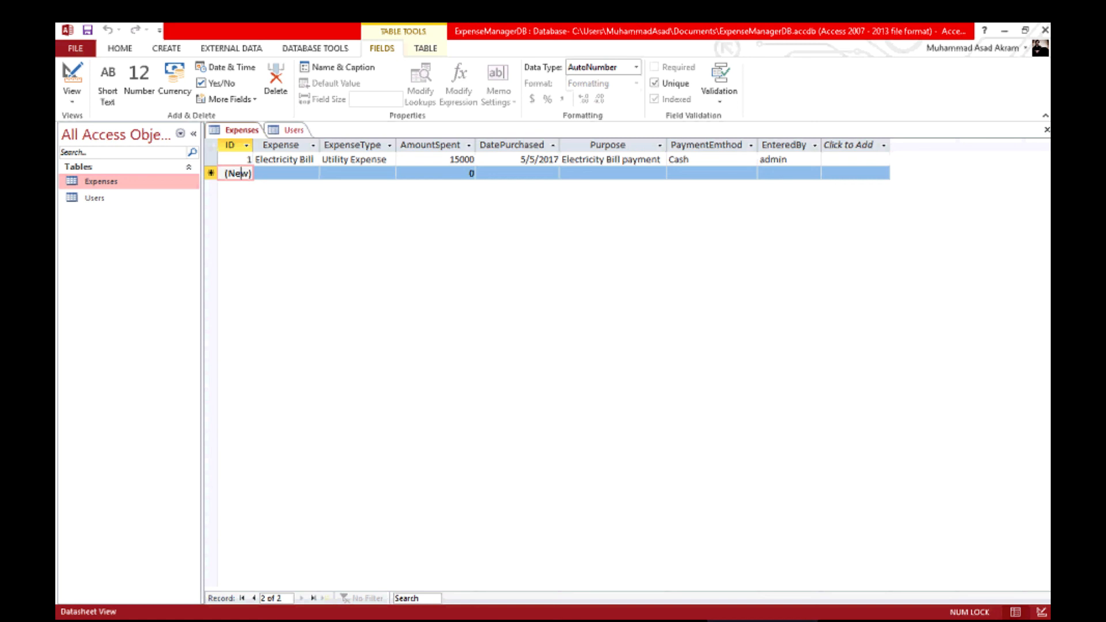
Enter 'Employee 1 Salery', Salary Expense and amount 25000 in the new Expenses record.
{"action": "left_click", "coordinate": [287, 173]}
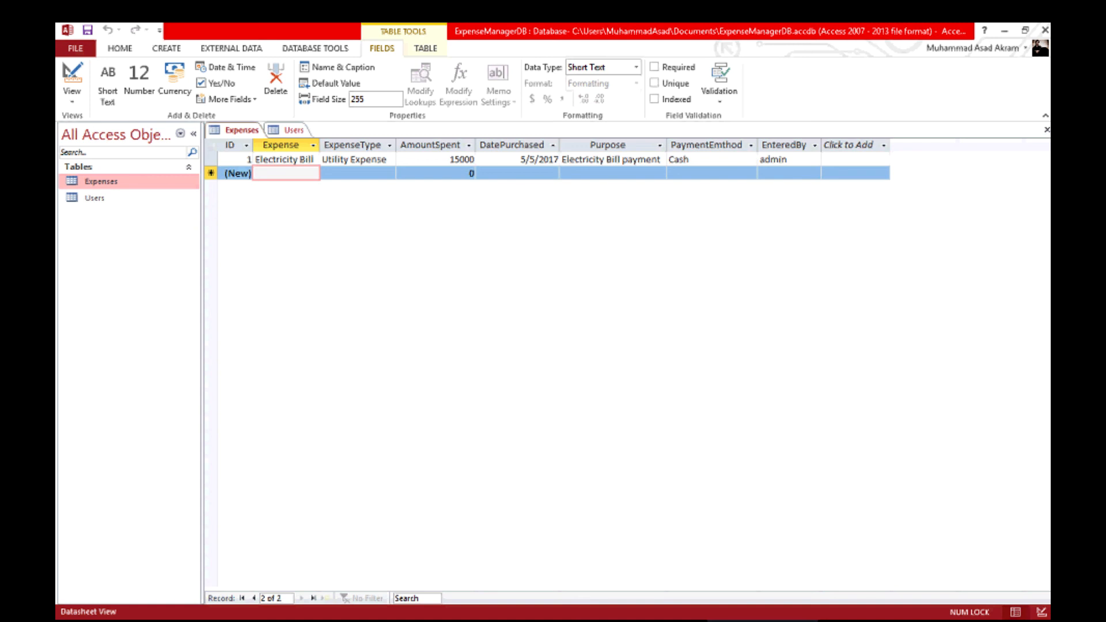
{"action": "type", "text": "Emplo"}
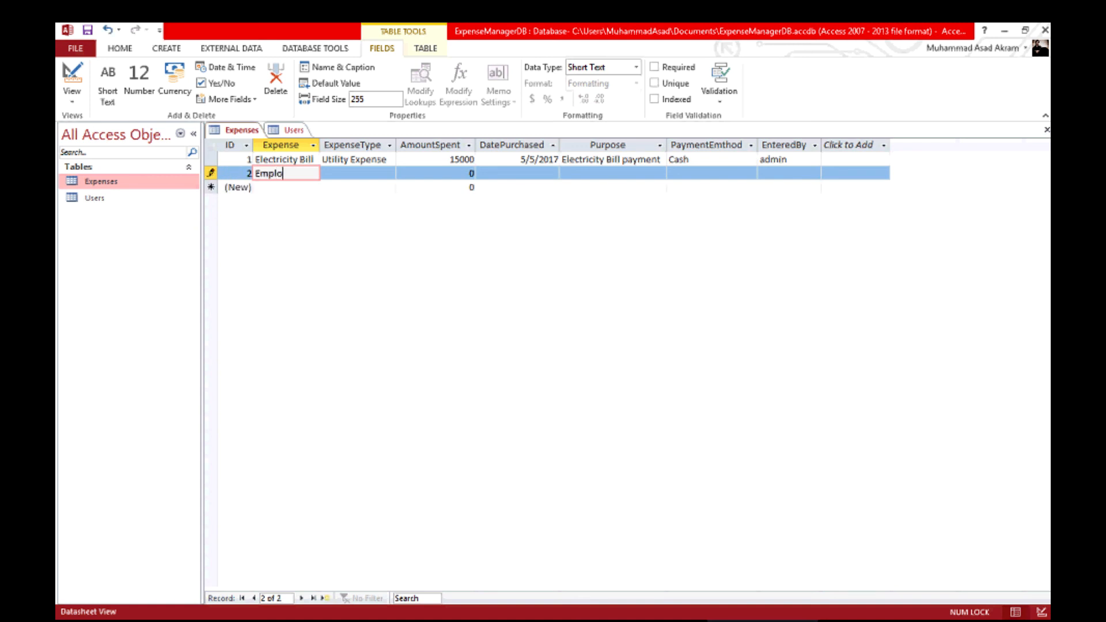
{"action": "type", "text": "yee 1 Sale"}
{"action": "type", "text": "ry"}
{"action": "key", "text": "Tab"}
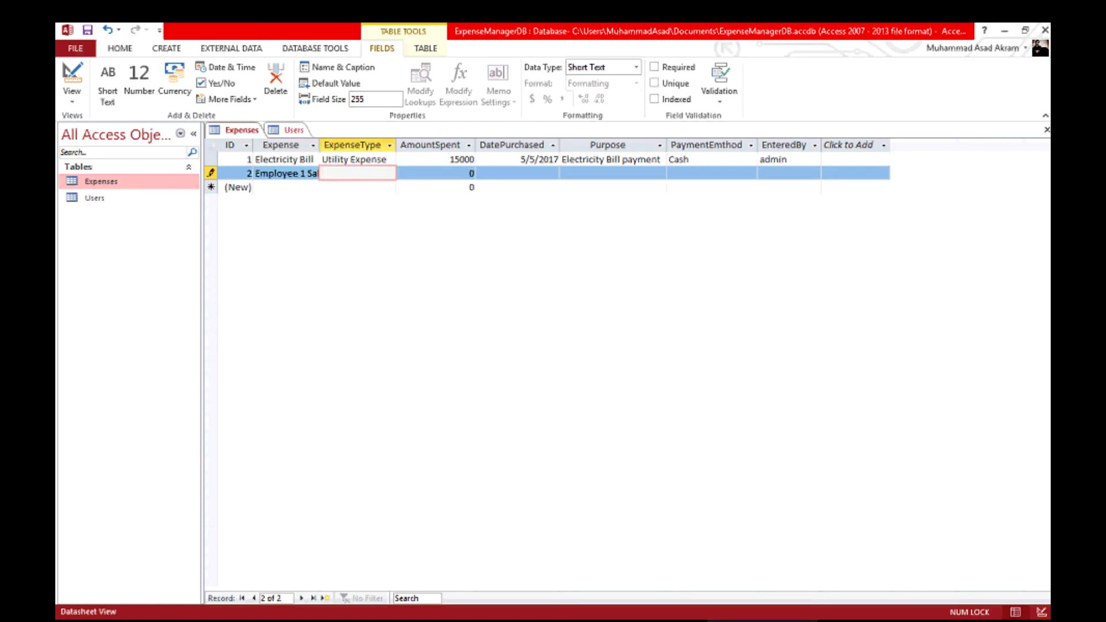
{"action": "type", "text": "Salary Expense"}
{"action": "key", "text": "Tab"}
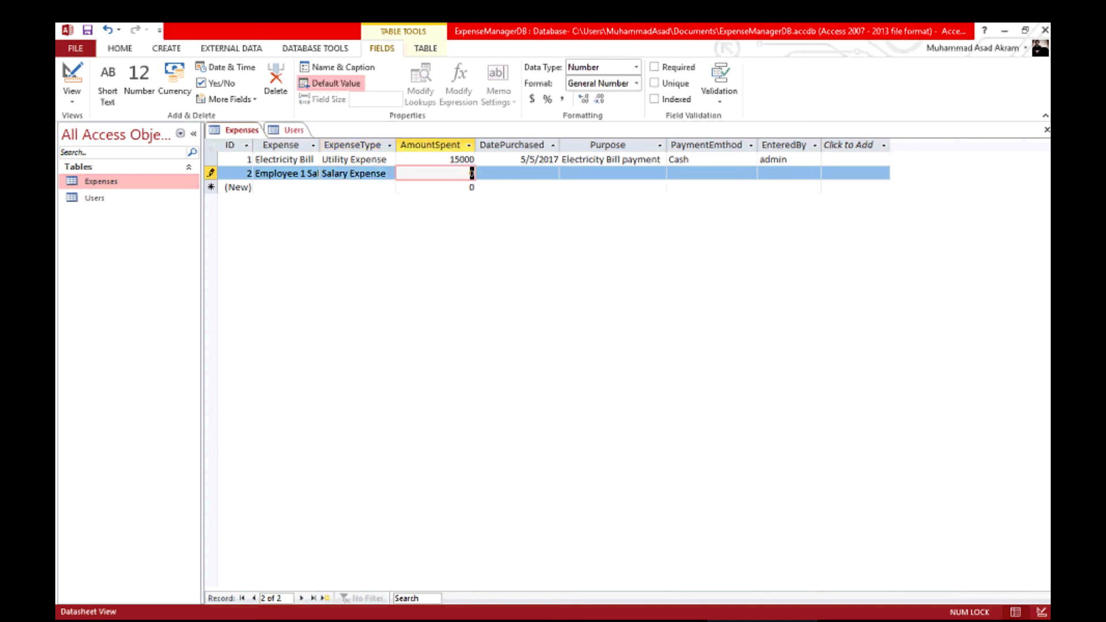
{"action": "type", "text": "25000"}
{"action": "key", "text": "Tab"}
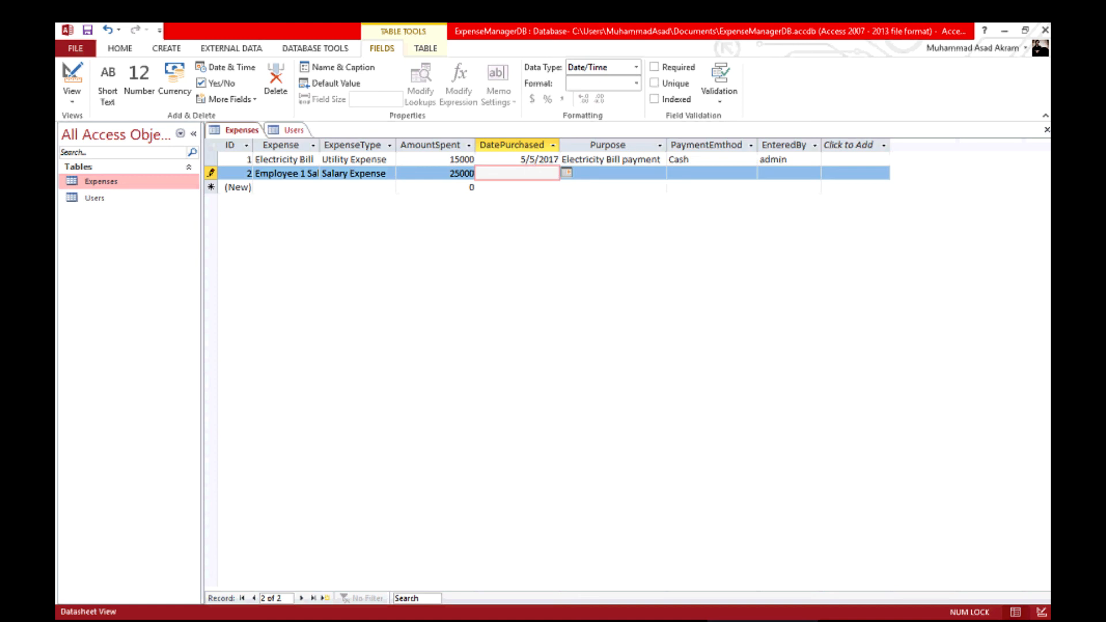
Fill in date 06/06/2017, purpose 'Employee Montlhy Salary' and payment method Cheque.
{"action": "type", "text": "06/06/2017"}
{"action": "key", "text": "Tab"}
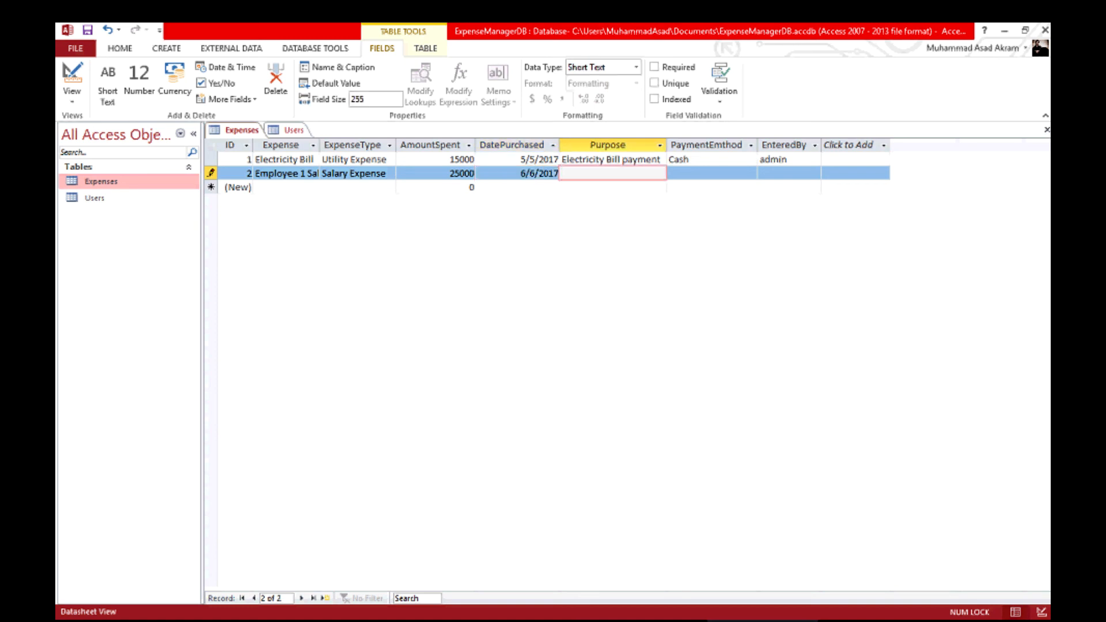
{"action": "type", "text": "Emplo"}
{"action": "type", "text": "yee M"}
{"action": "type", "text": "ontlhy Saa"}
{"action": "type", "text": "ry"}
{"action": "key", "text": "BackSpace"}
{"action": "key", "text": "BackSpace"}
{"action": "key", "text": "BackSpace"}
{"action": "type", "text": ";a"}
{"action": "key", "text": "BackSpace"}
{"action": "key", "text": "BackSpace"}
{"action": "type", "text": "lary"}
{"action": "key", "text": "Tab"}
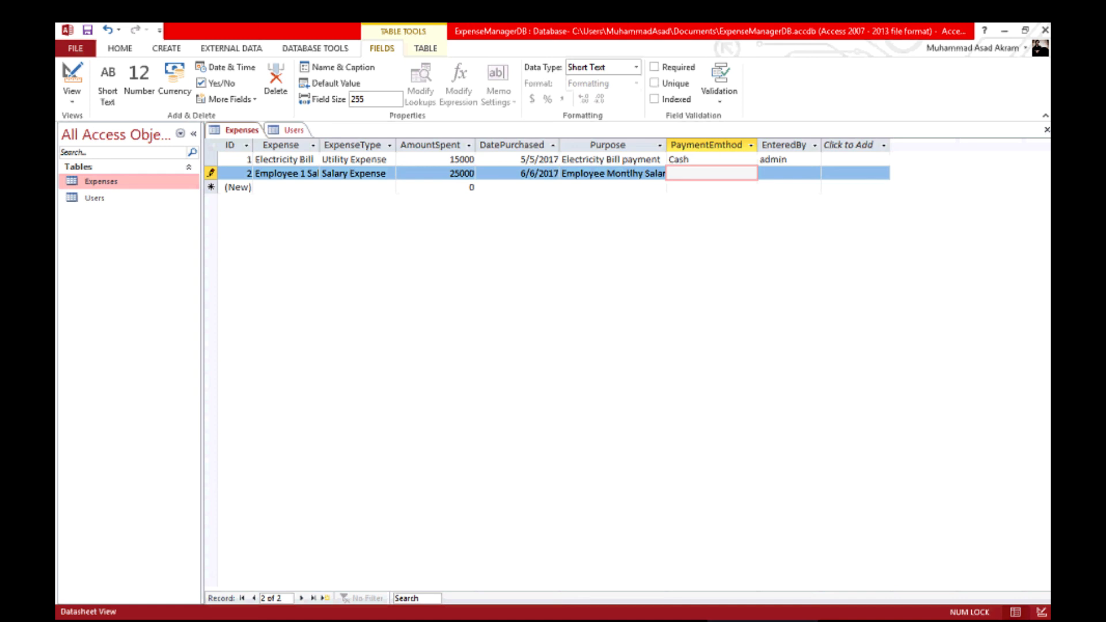
{"action": "type", "text": "Cheque"}
Rename the misspelled PaymentEmthod column to PaymentMethod.
{"action": "double_click", "coordinate": [706, 145]}
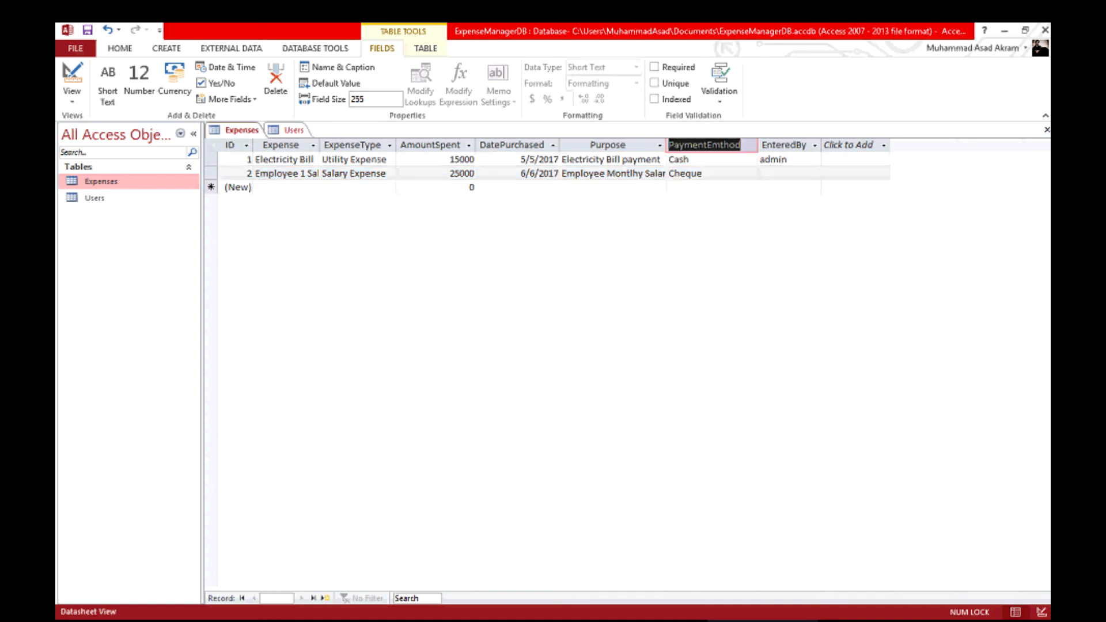
{"action": "key", "text": "Escape"}
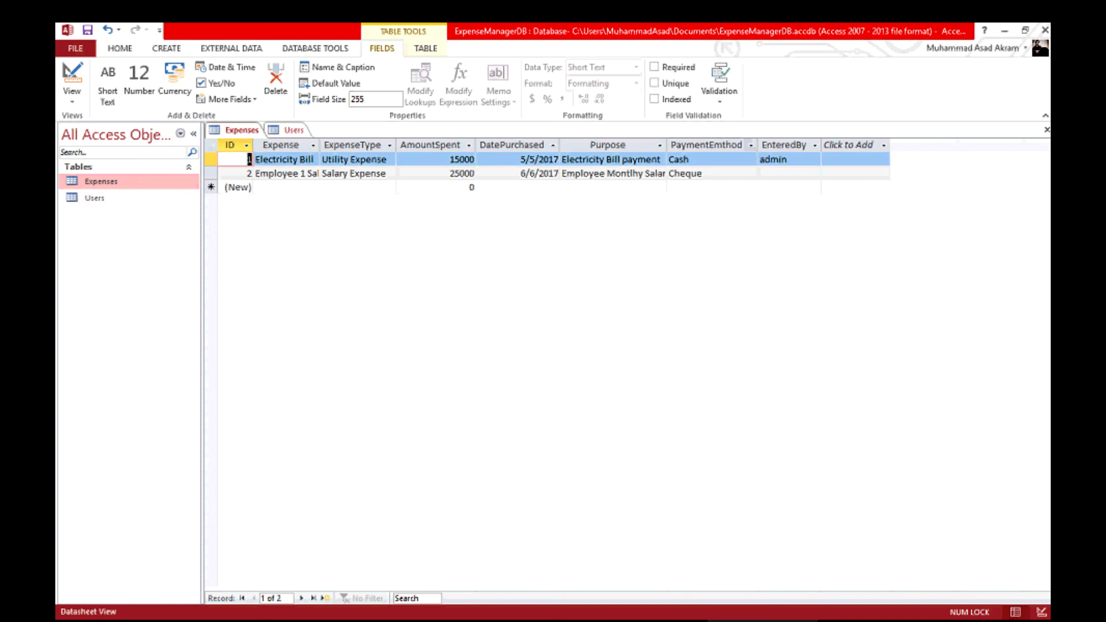
{"action": "double_click", "coordinate": [706, 146]}
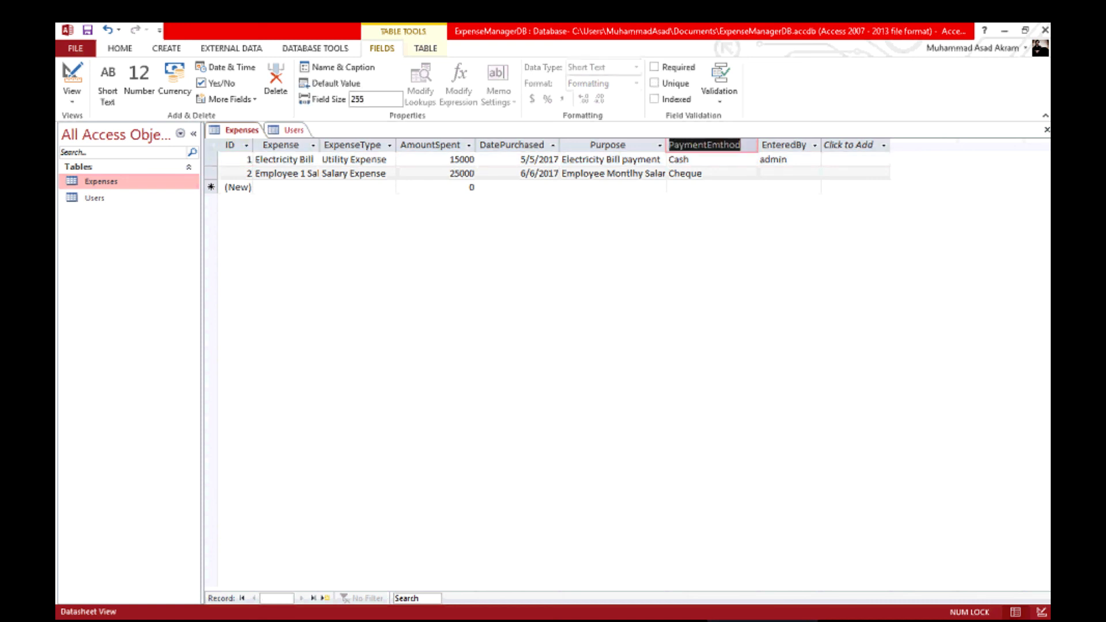
{"action": "left_click", "coordinate": [720, 145]}
{"action": "key", "text": "BackSpace"}
{"action": "key", "text": "BackSpace"}
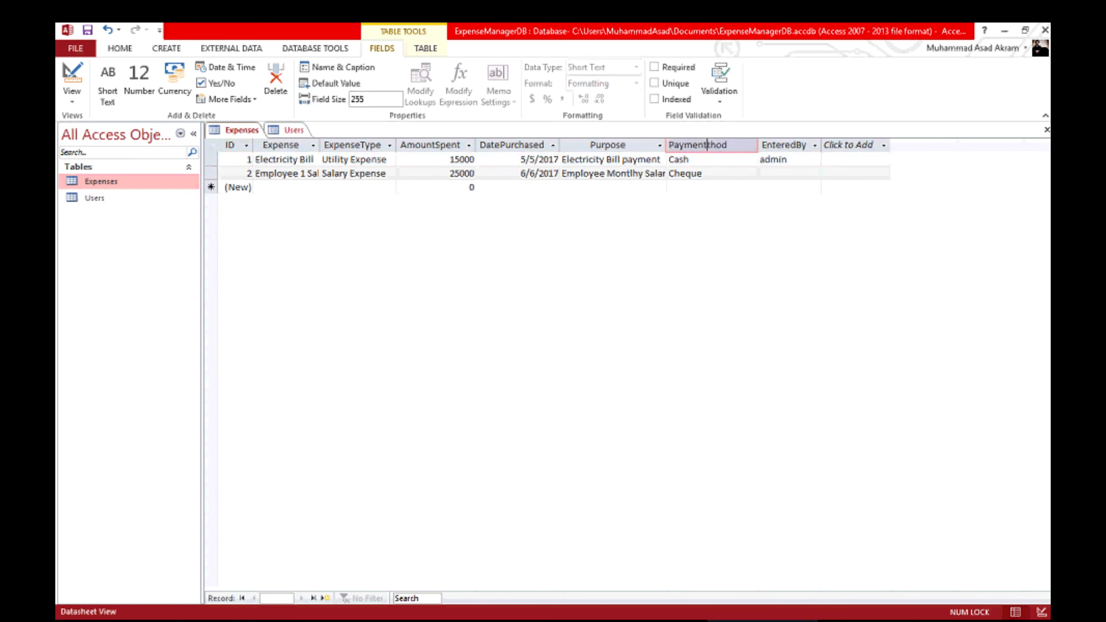
{"action": "type", "text": "Me"}
{"action": "key", "text": "Return"}
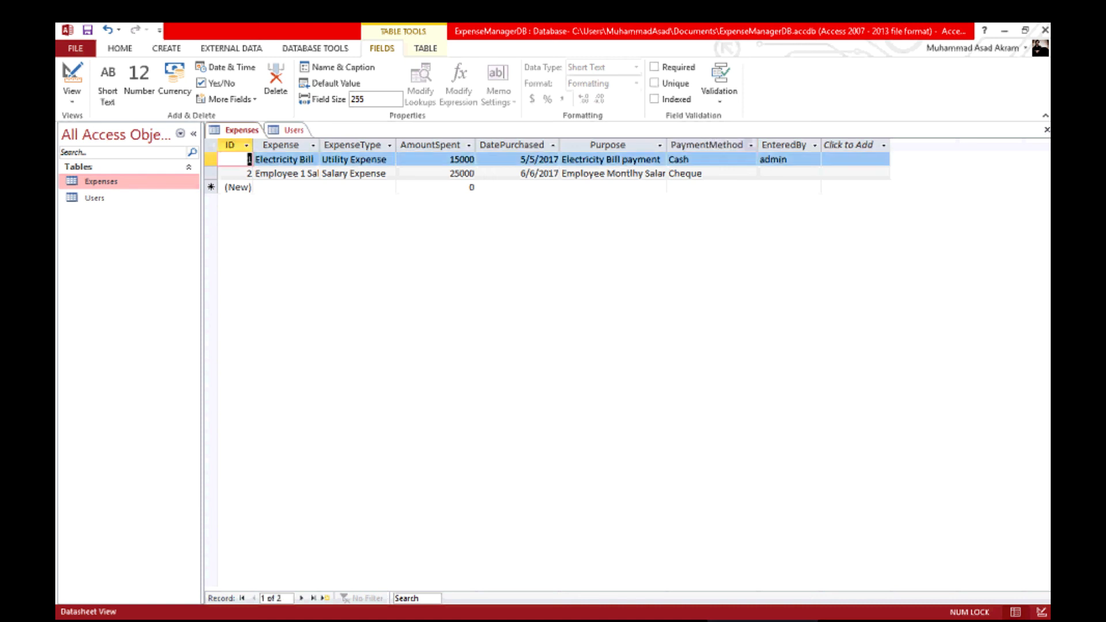
Record admin in the EnteredBy field of the salary expense.
{"action": "left_click", "coordinate": [788, 173]}
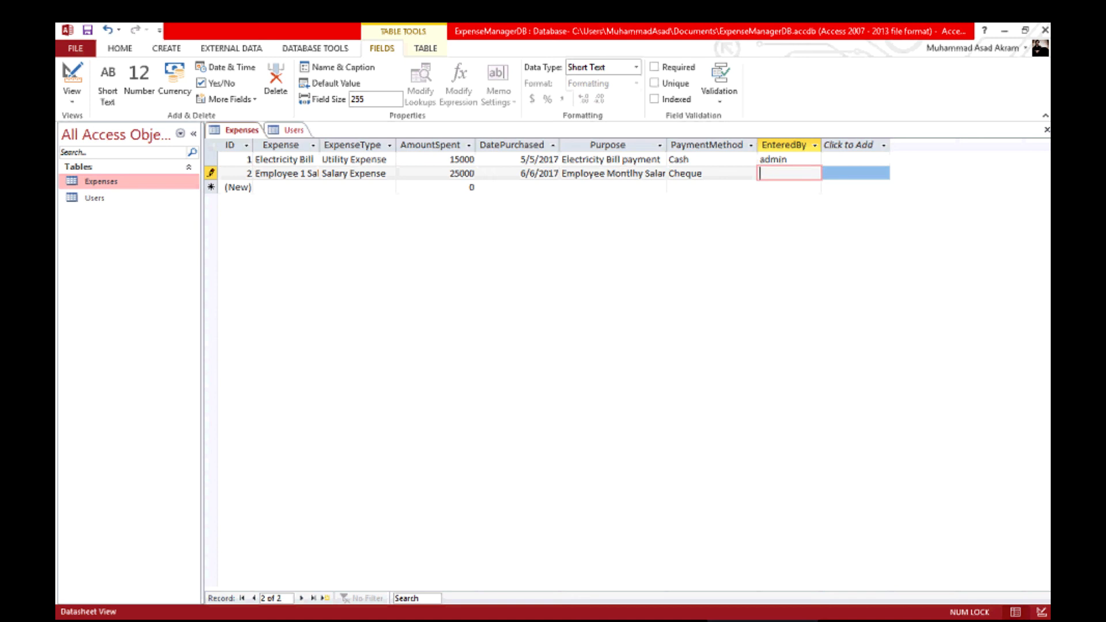
{"action": "type", "text": "admin"}
{"action": "key", "text": "Return"}
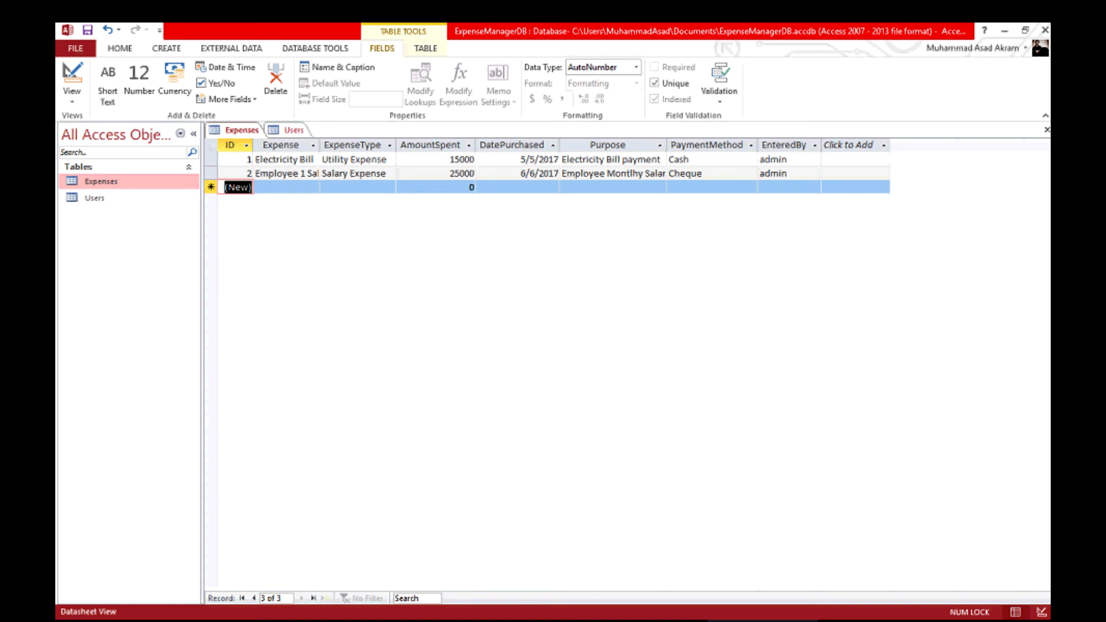
Select the whole datasheet and autofit all Expenses columns to their contents.
{"action": "key", "text": "ctrl+a"}
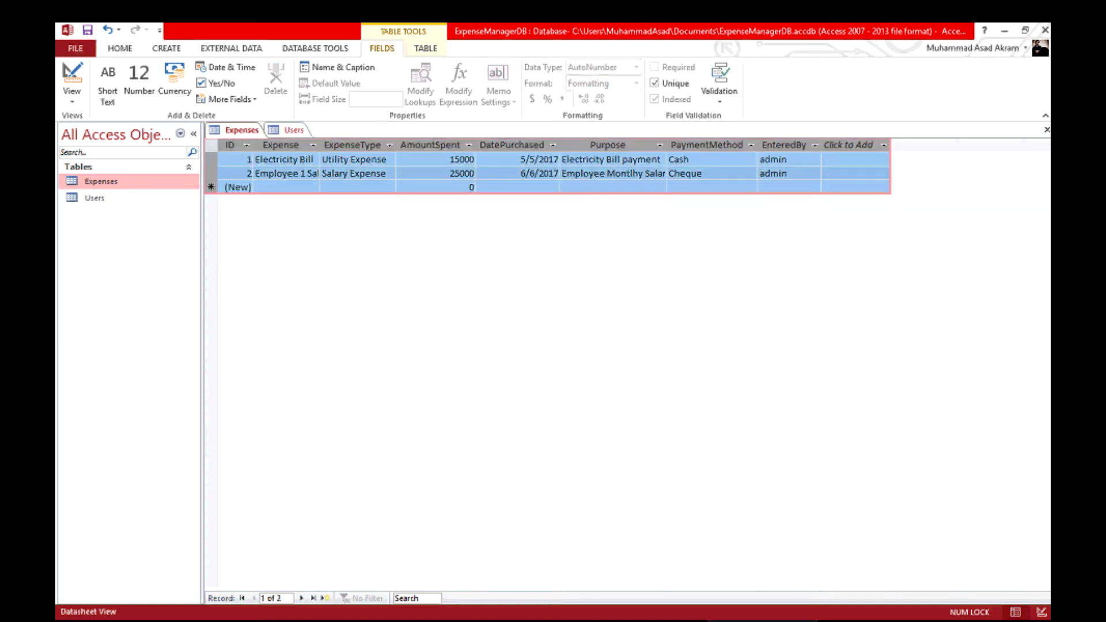
{"action": "double_click", "coordinate": [319, 145]}
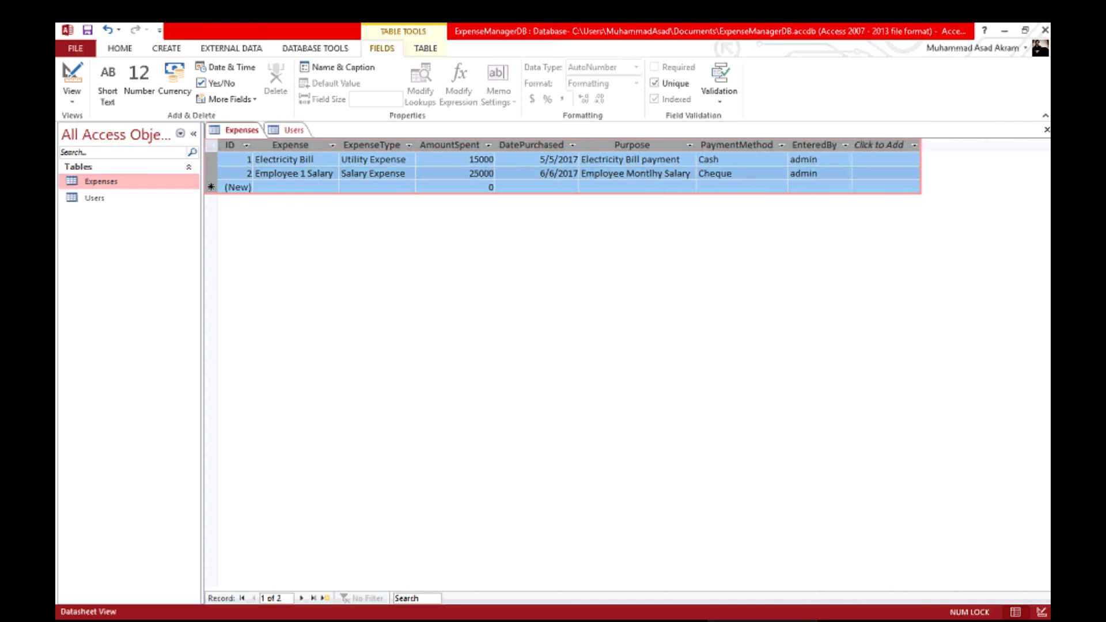
{"action": "left_click", "coordinate": [307, 173]}
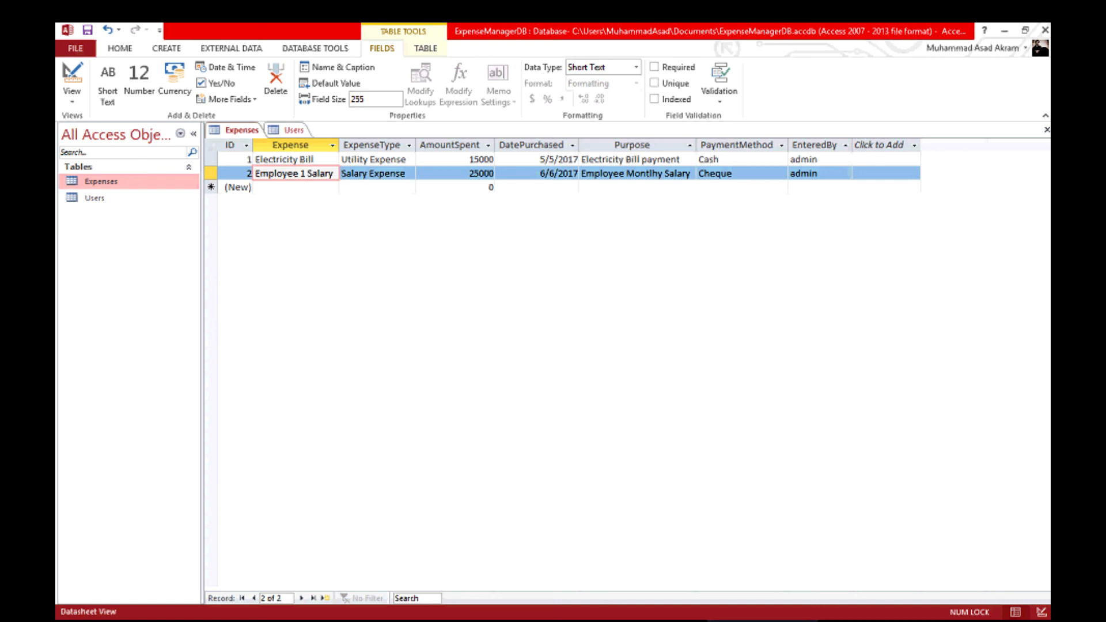
Select the Expense, ExpenseType, Purpose, PaymentMethod and EnteredBy columns to review them.
{"action": "left_click", "coordinate": [290, 145]}
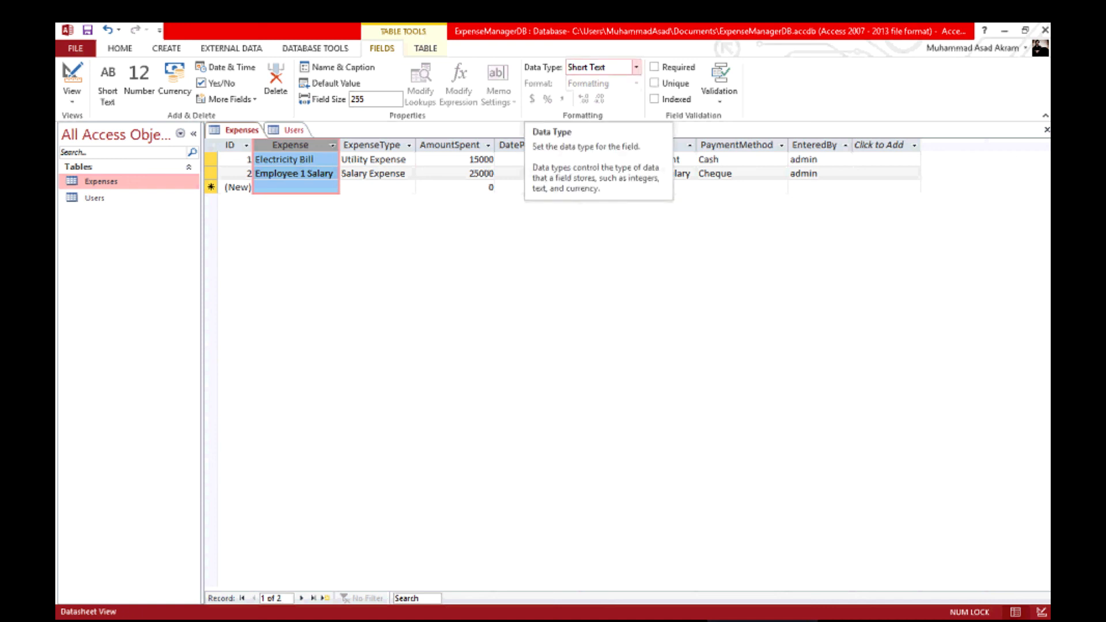
{"action": "left_click", "coordinate": [372, 145]}
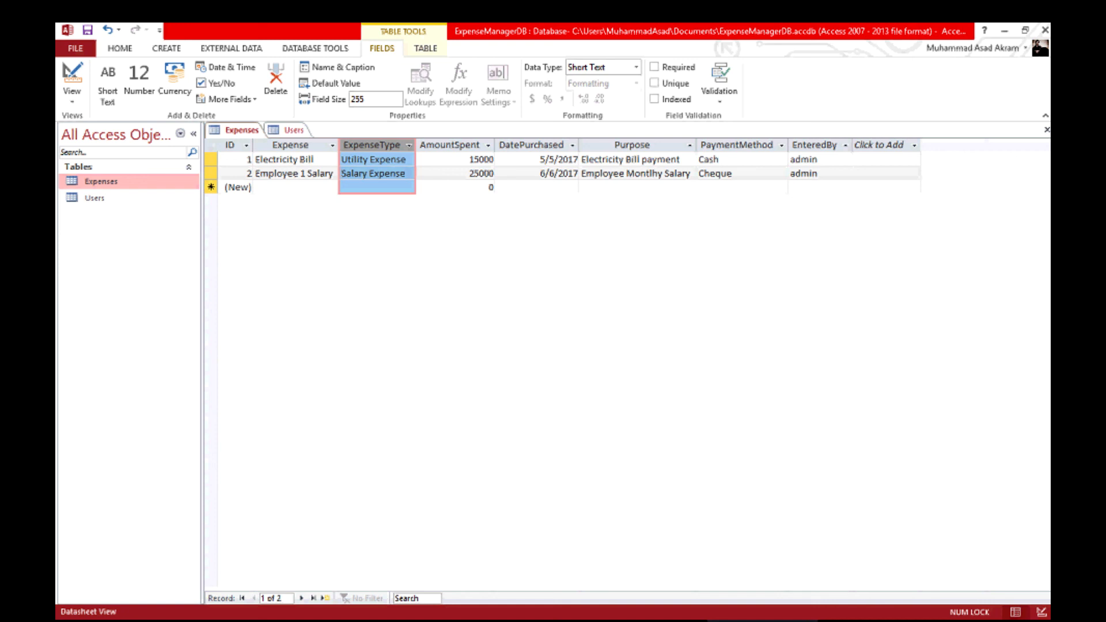
{"action": "left_click", "coordinate": [632, 146]}
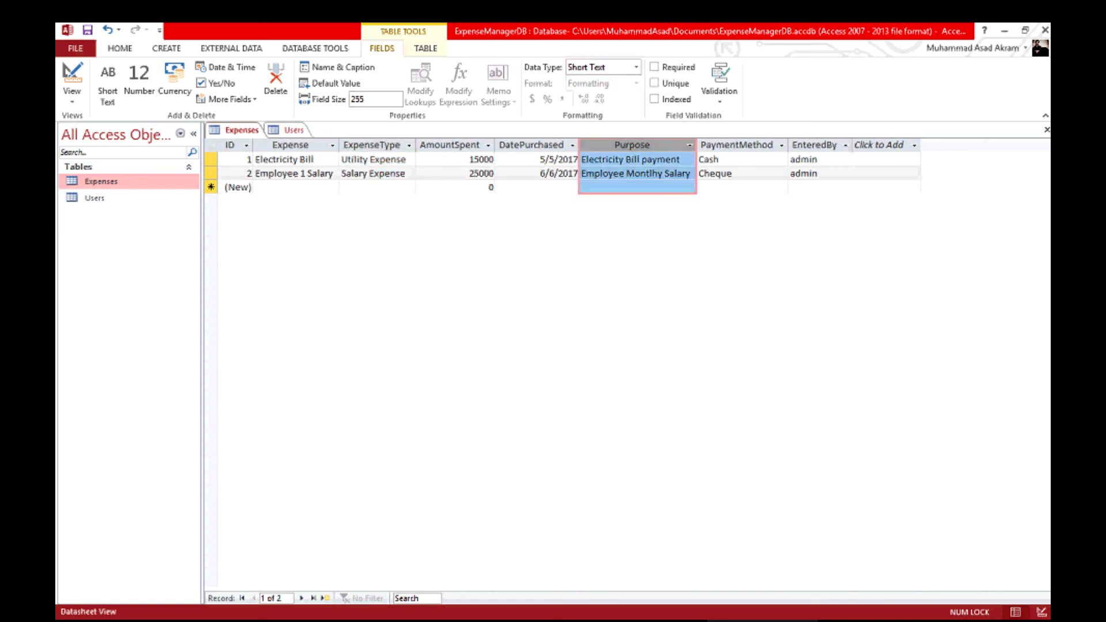
{"action": "left_click", "coordinate": [737, 145]}
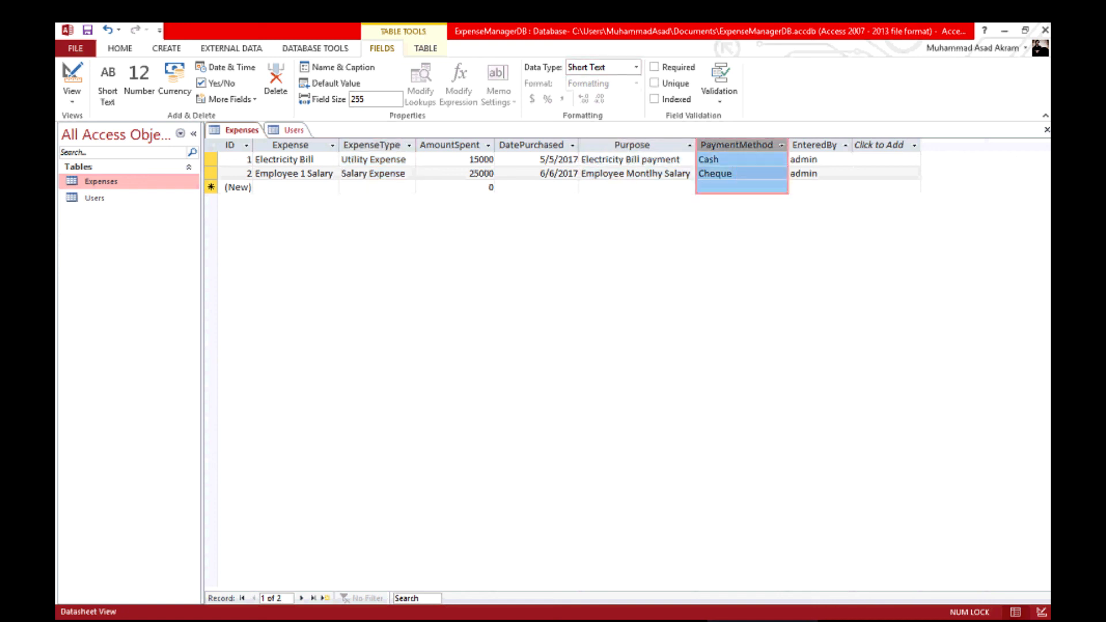
{"action": "left_click", "coordinate": [814, 145]}
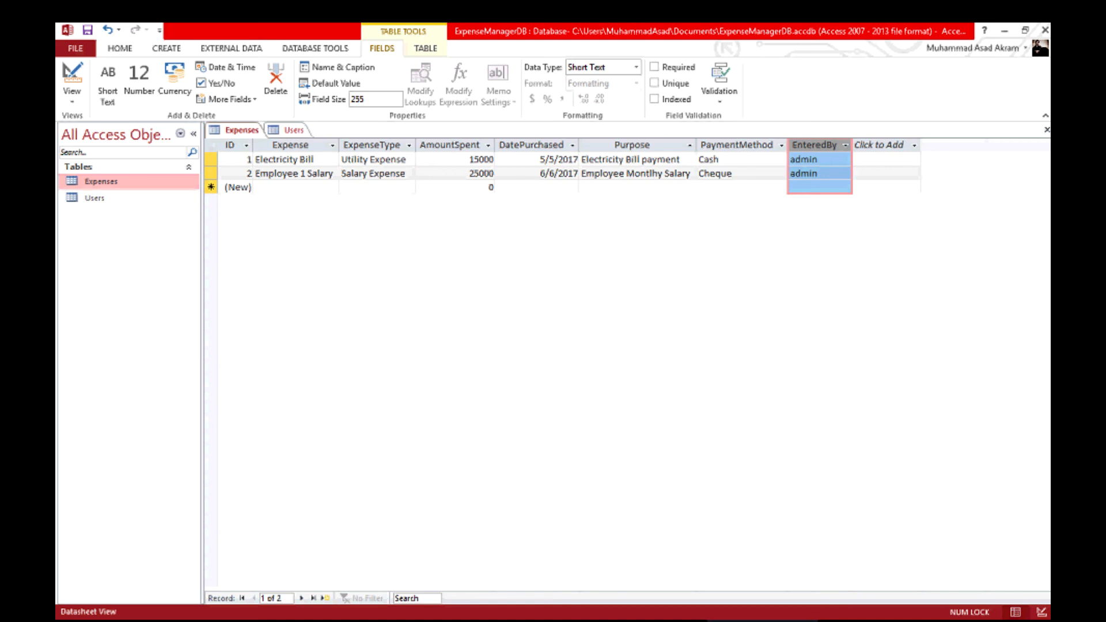
Switch between the Expenses and Users tables, ending with the Users datasheet open.
{"action": "double_click", "coordinate": [94, 198]}
{"action": "double_click", "coordinate": [101, 181]}
{"action": "double_click", "coordinate": [94, 198]}
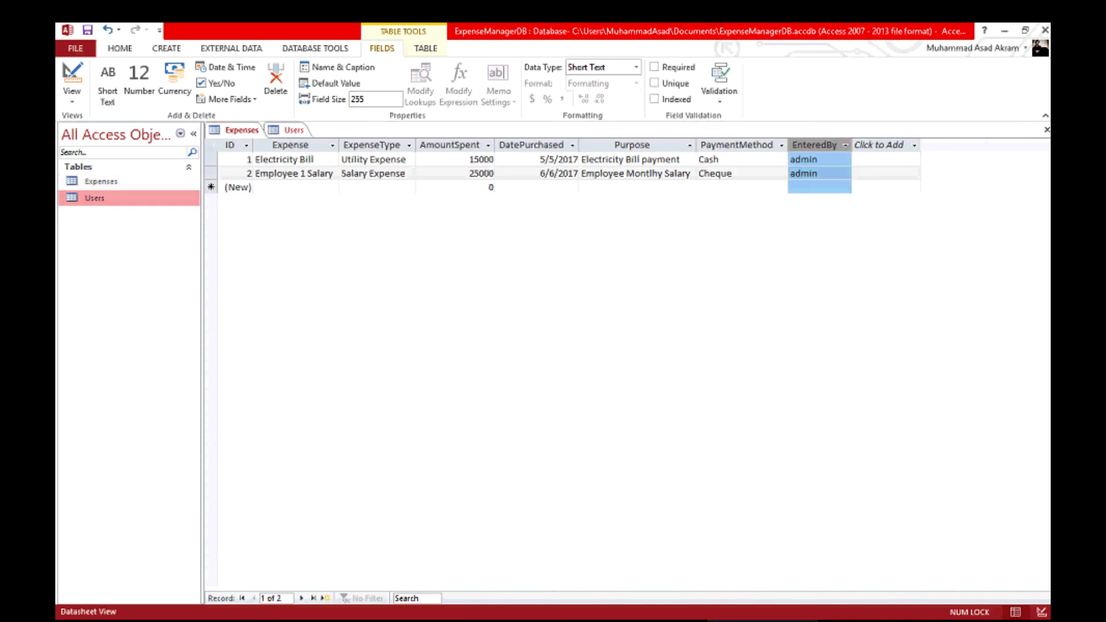
{"action": "double_click", "coordinate": [101, 181]}
{"action": "double_click", "coordinate": [94, 198]}
{"action": "double_click", "coordinate": [101, 181]}
{"action": "left_click", "coordinate": [94, 198]}
{"action": "double_click", "coordinate": [100, 182]}
{"action": "double_click", "coordinate": [94, 198]}
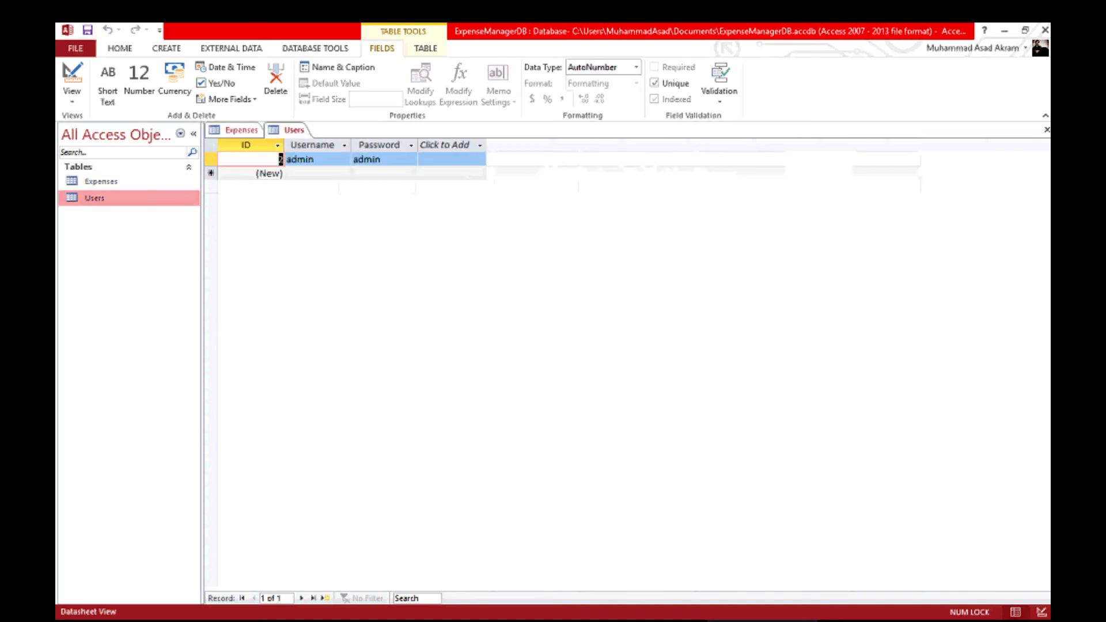
{"action": "double_click", "coordinate": [101, 182]}
{"action": "left_click", "coordinate": [94, 198]}
{"action": "left_click", "coordinate": [101, 181]}
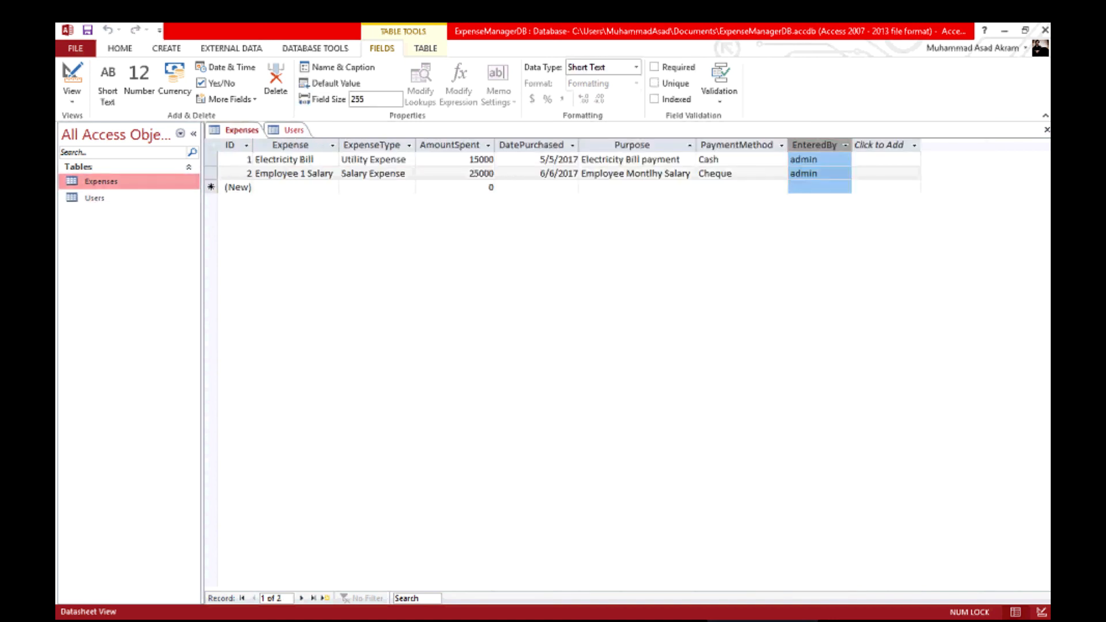
{"action": "double_click", "coordinate": [94, 199]}
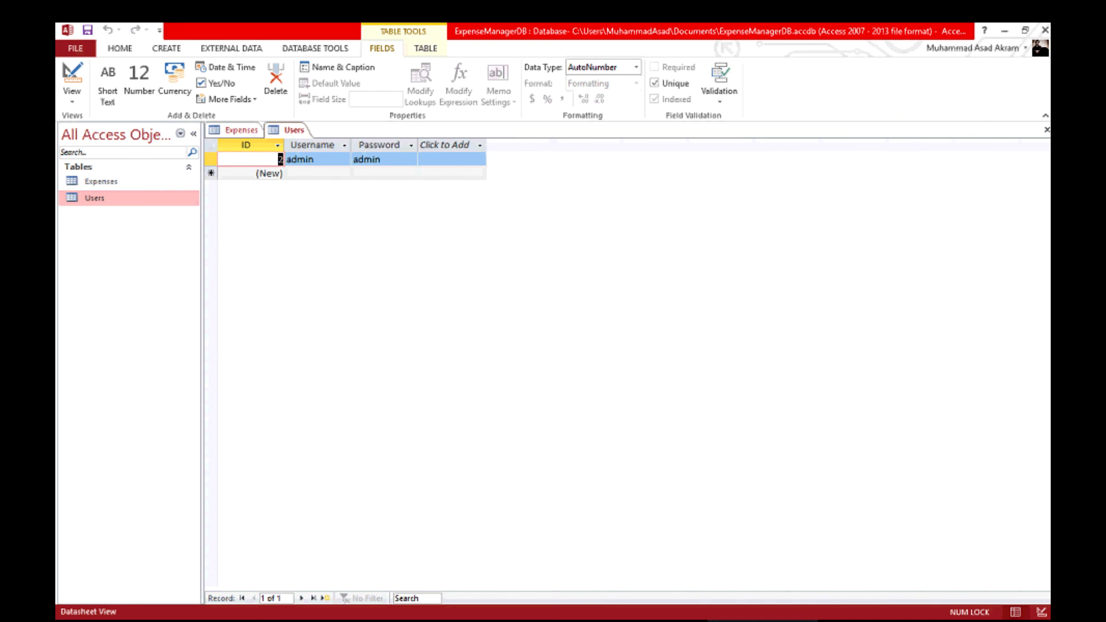